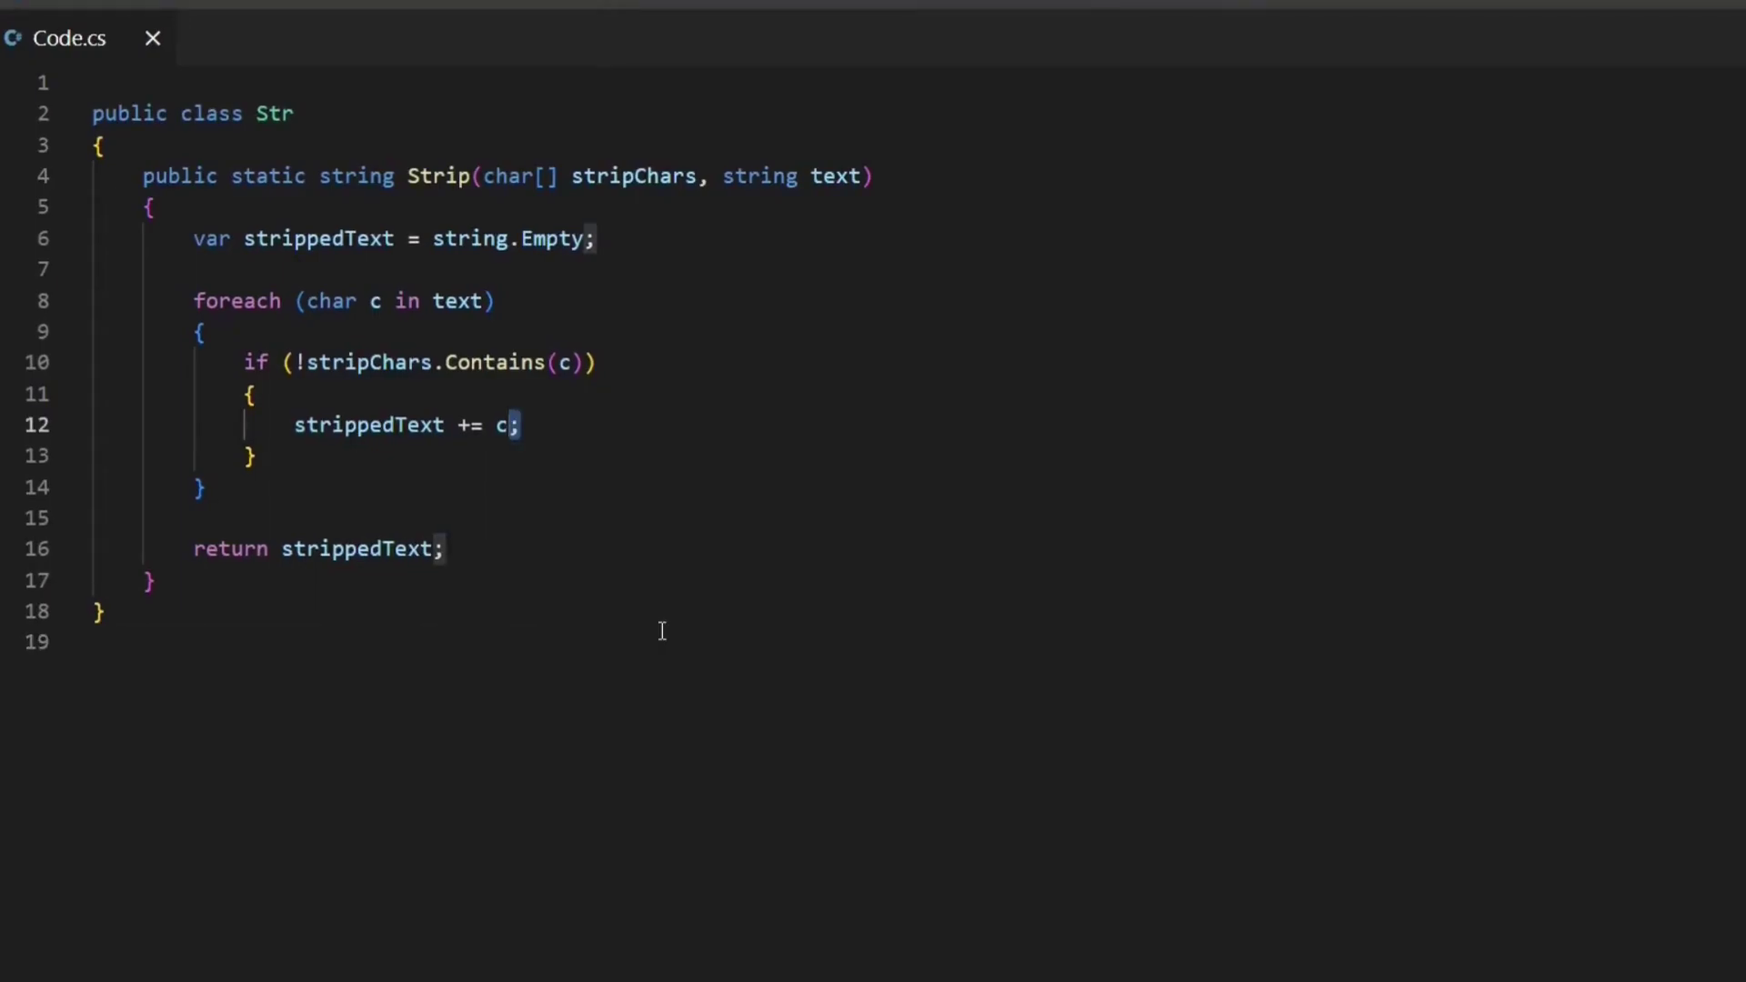
# Remove every semicolon from Code.cs with a Replace All to nothing.
pyautogui.hotkey('shift', 'Right')
pyautogui.hotkey('ctrl', 'h')
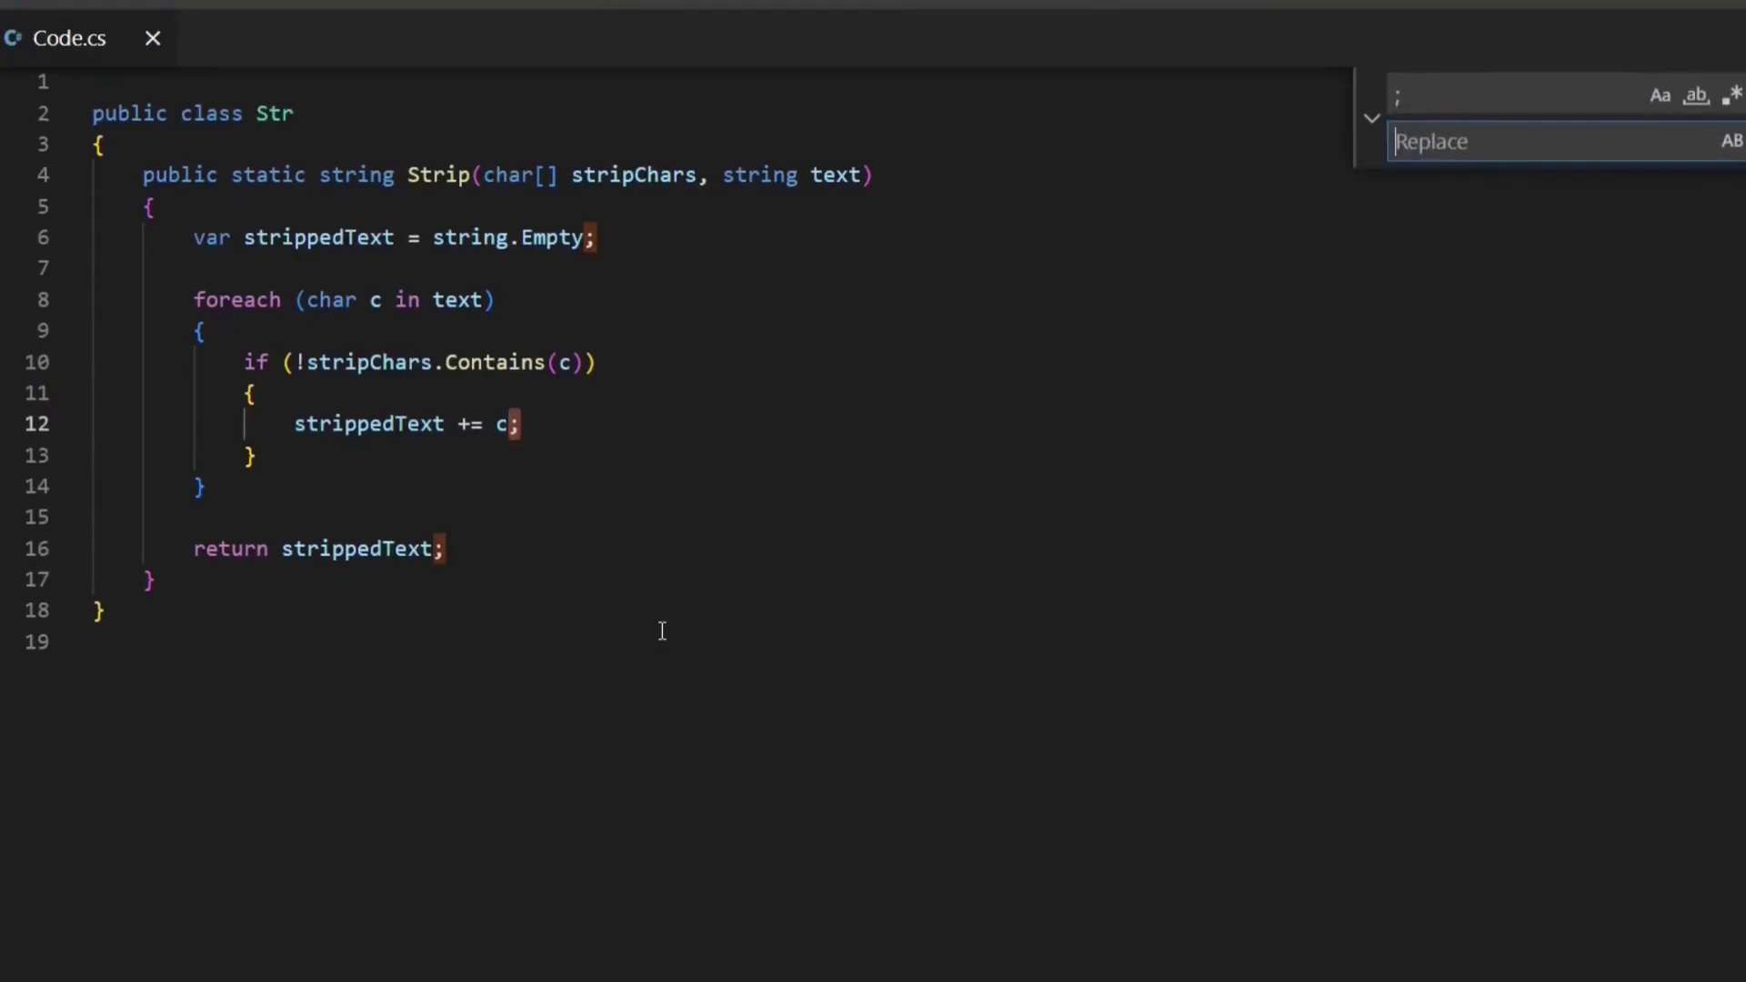
pyautogui.hotkey('ctrl', 'alt', 'Return')
pyautogui.press('Escape')
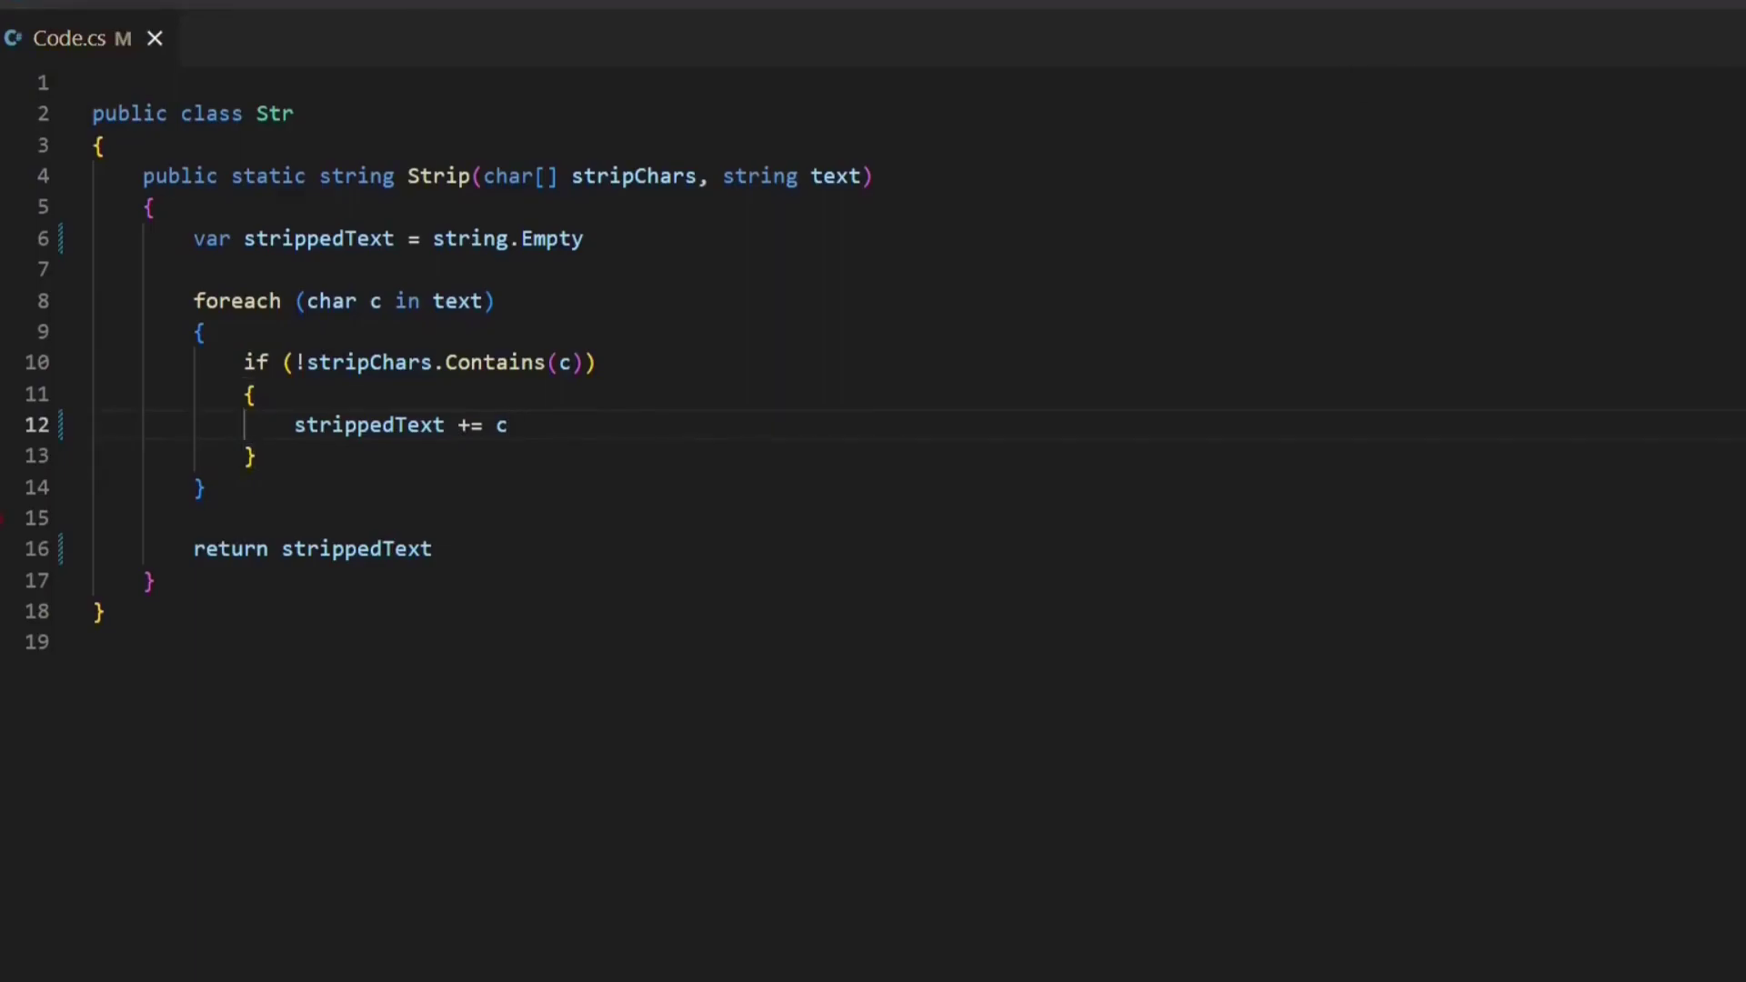
# Delete the opening brace lines of the class, method, foreach and if blocks.
pyautogui.press('Up')
pyautogui.press('Up')
pyautogui.press('Up')
pyautogui.hotkey('ctrl', 'l')
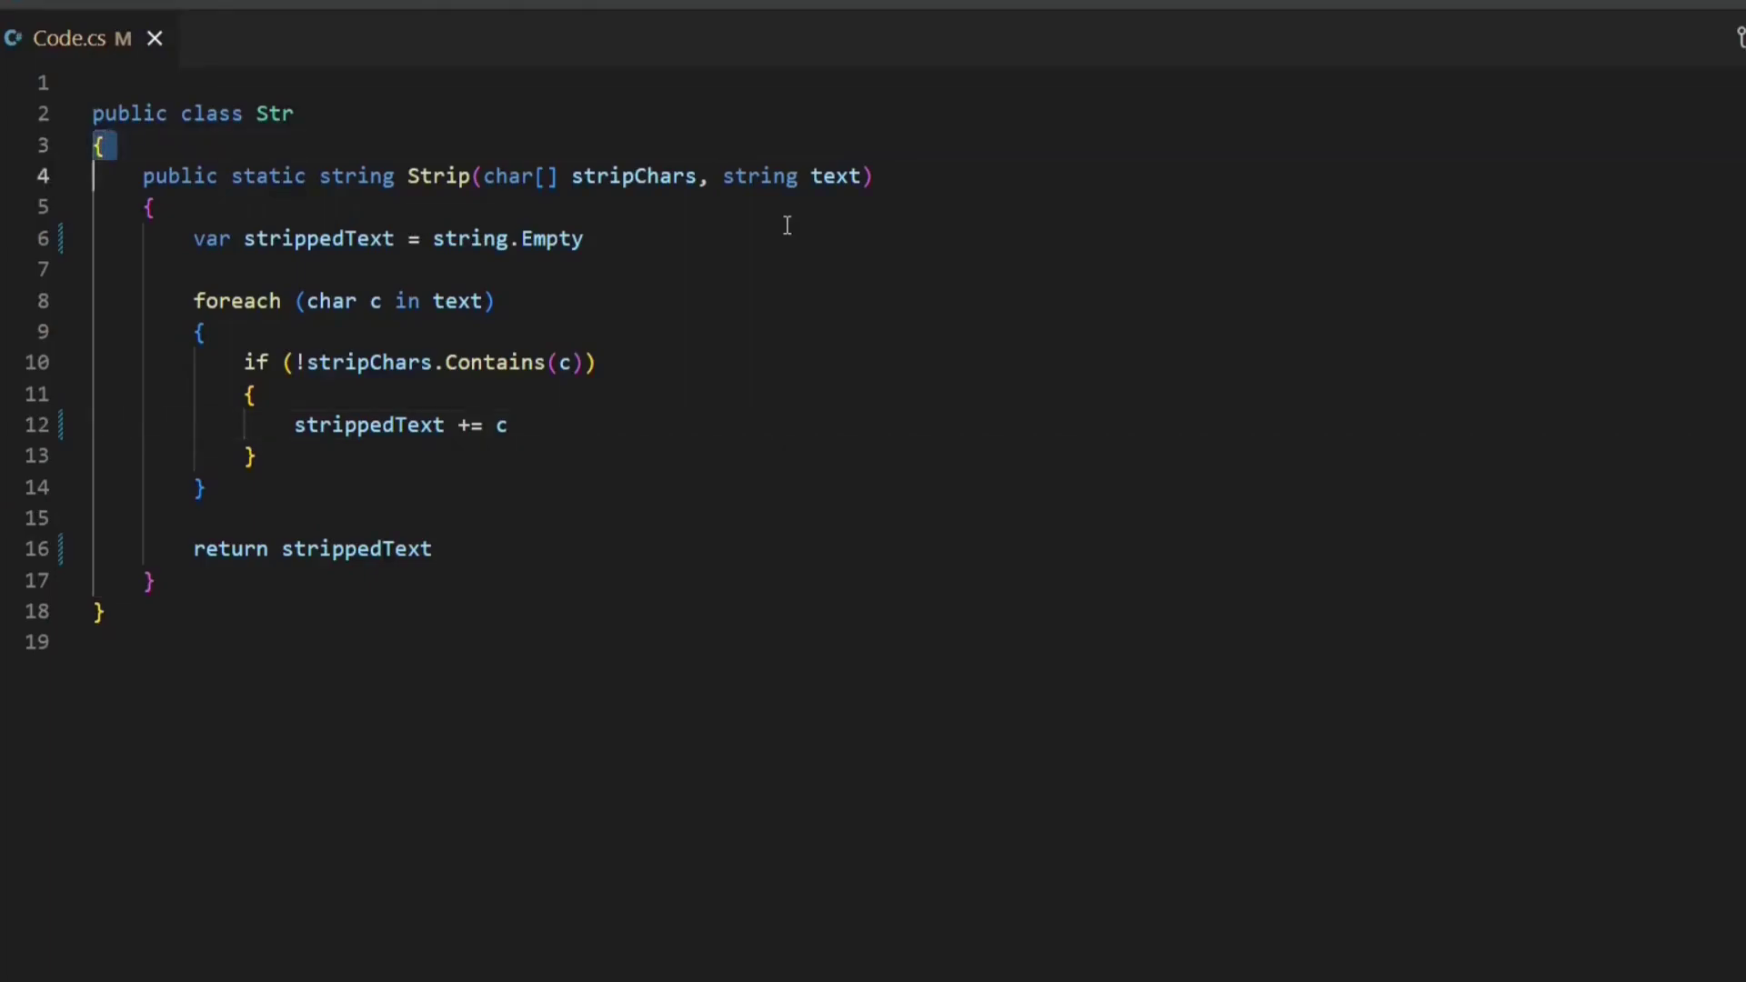
pyautogui.press('BackSpace')
pyautogui.press('Down')
pyautogui.hotkey('ctrl', 'l')
pyautogui.press('BackSpace')
pyautogui.press('Down')
pyautogui.press('Down')
pyautogui.press('Down')
pyautogui.hotkey('ctrl', 'l')
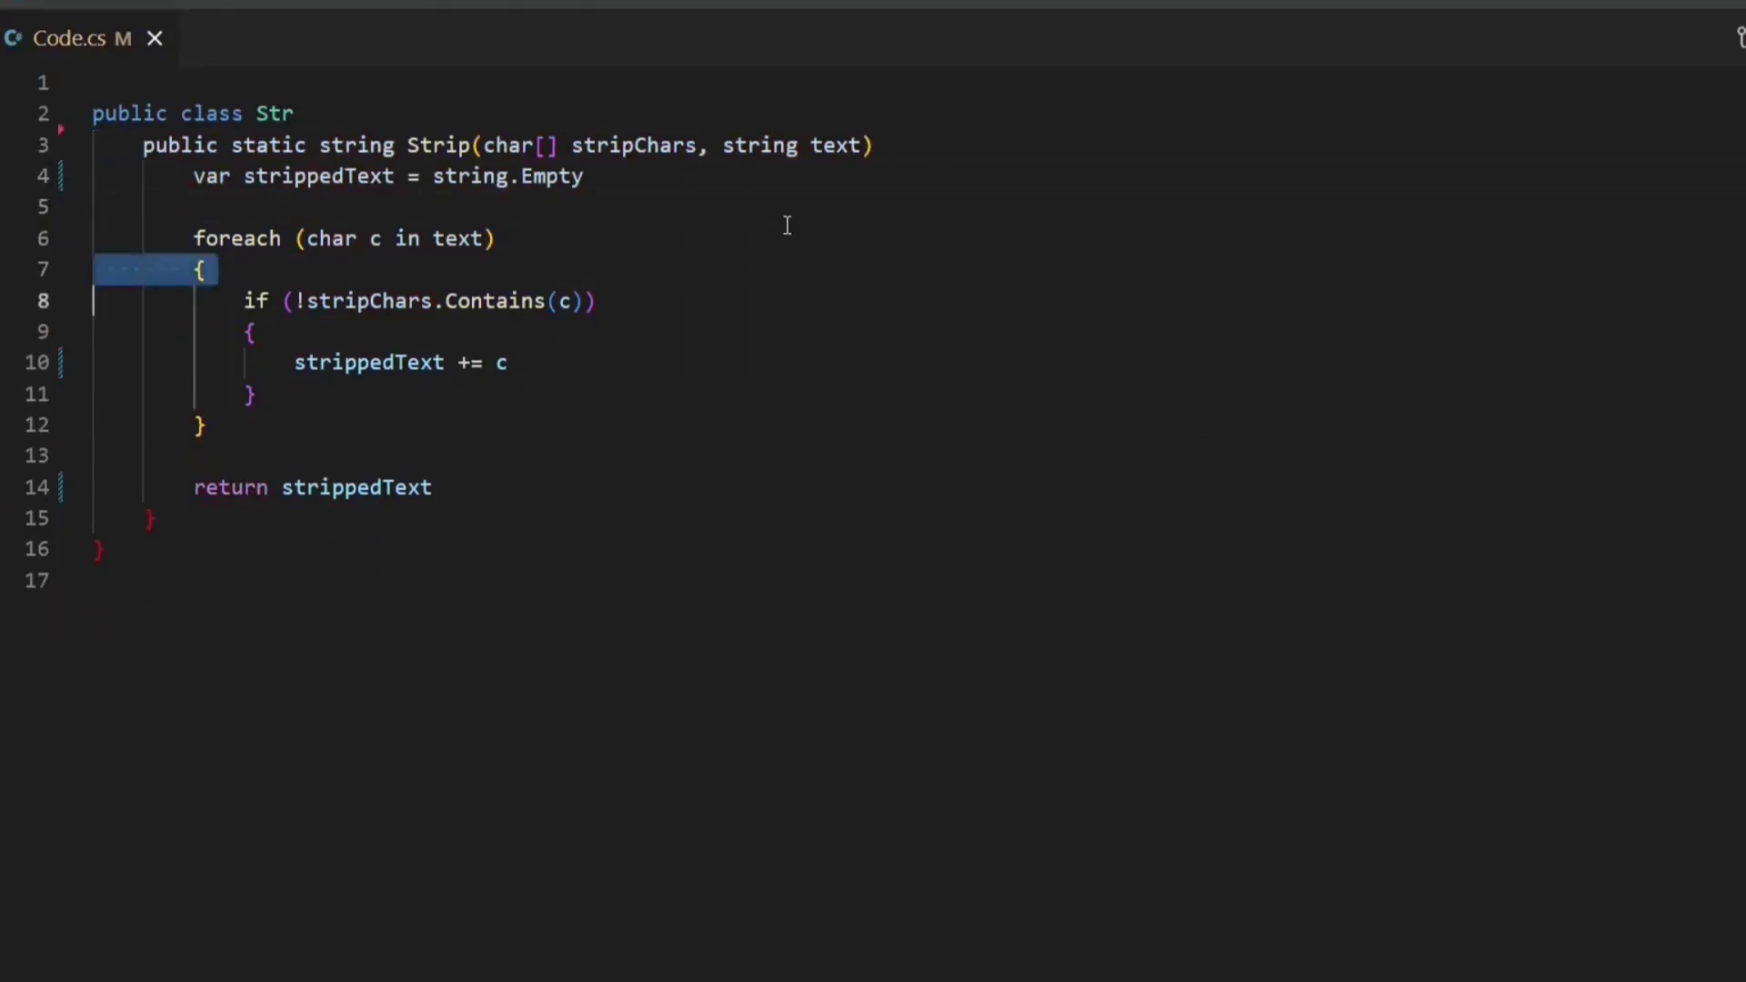
pyautogui.press('BackSpace')
pyautogui.press('Down')
pyautogui.hotkey('ctrl', 'l')
pyautogui.press('BackSpace')
# Delete the closing brace lines of the if, foreach, method and class blocks.
pyautogui.press('Down')
pyautogui.hotkey('ctrl', 'l')
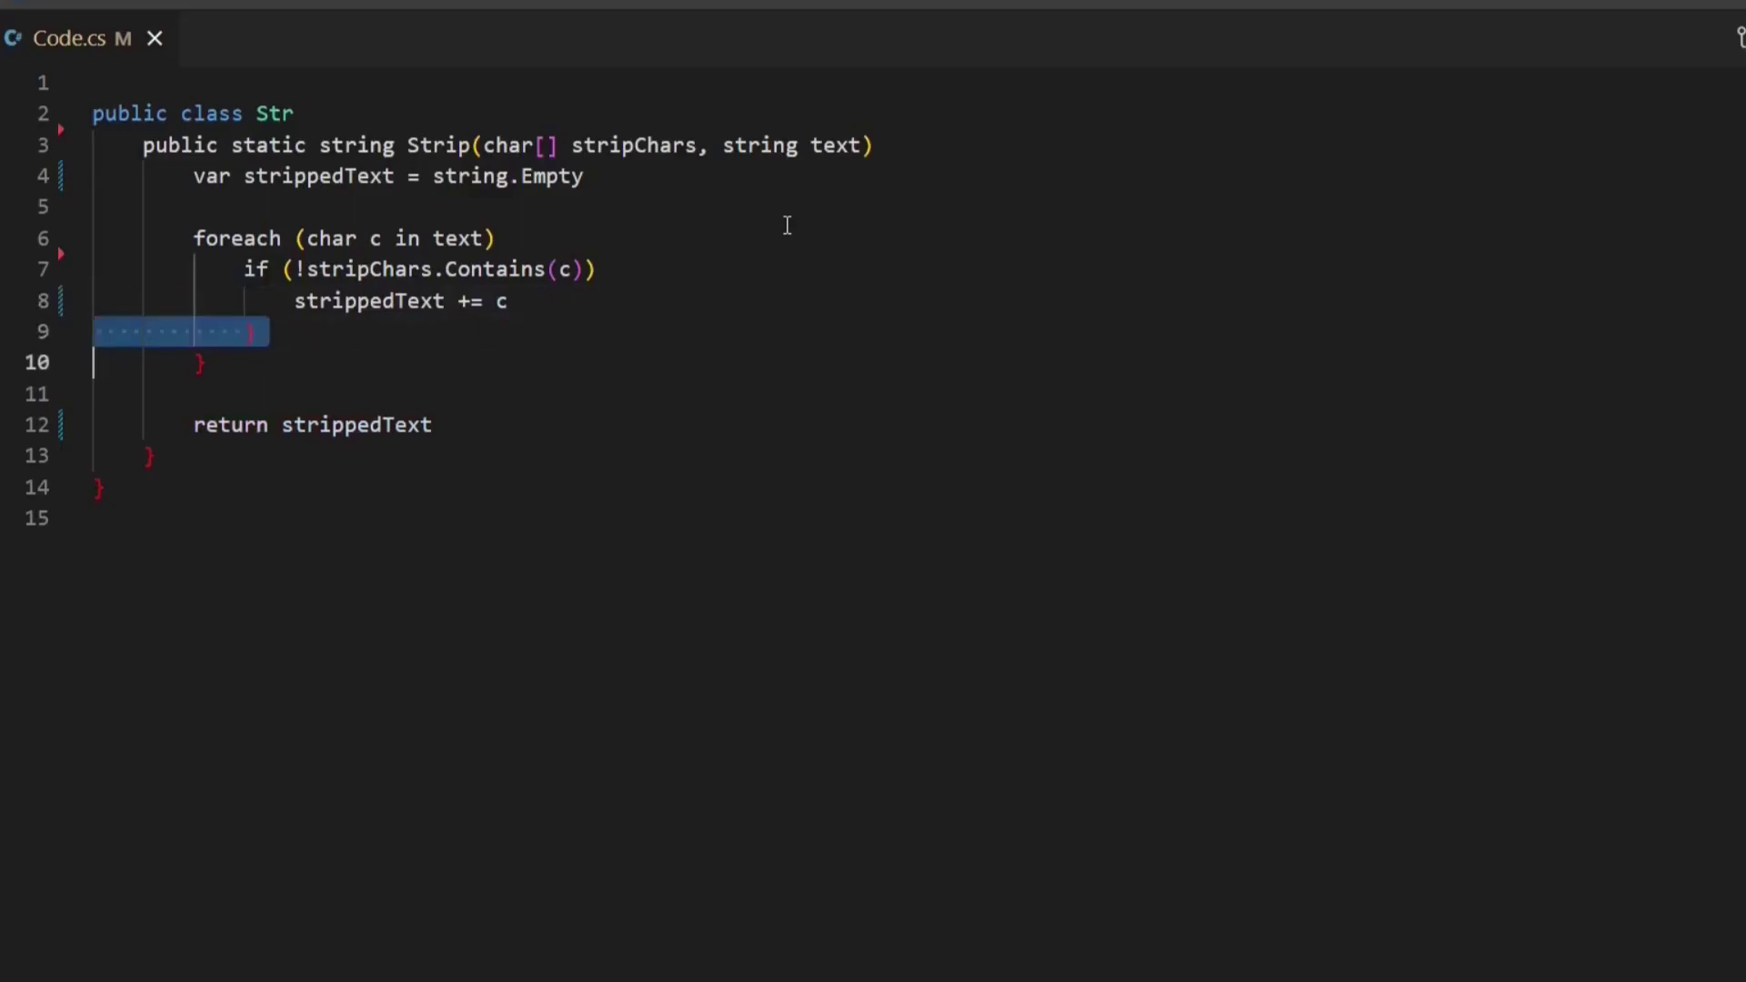
pyautogui.press('BackSpace')
pyautogui.hotkey('ctrl', 'l')
pyautogui.press('BackSpace')
pyautogui.press('Down')
pyautogui.press('Down')
pyautogui.hotkey('ctrl', 'l')
pyautogui.hotkey('ctrl', 'l')
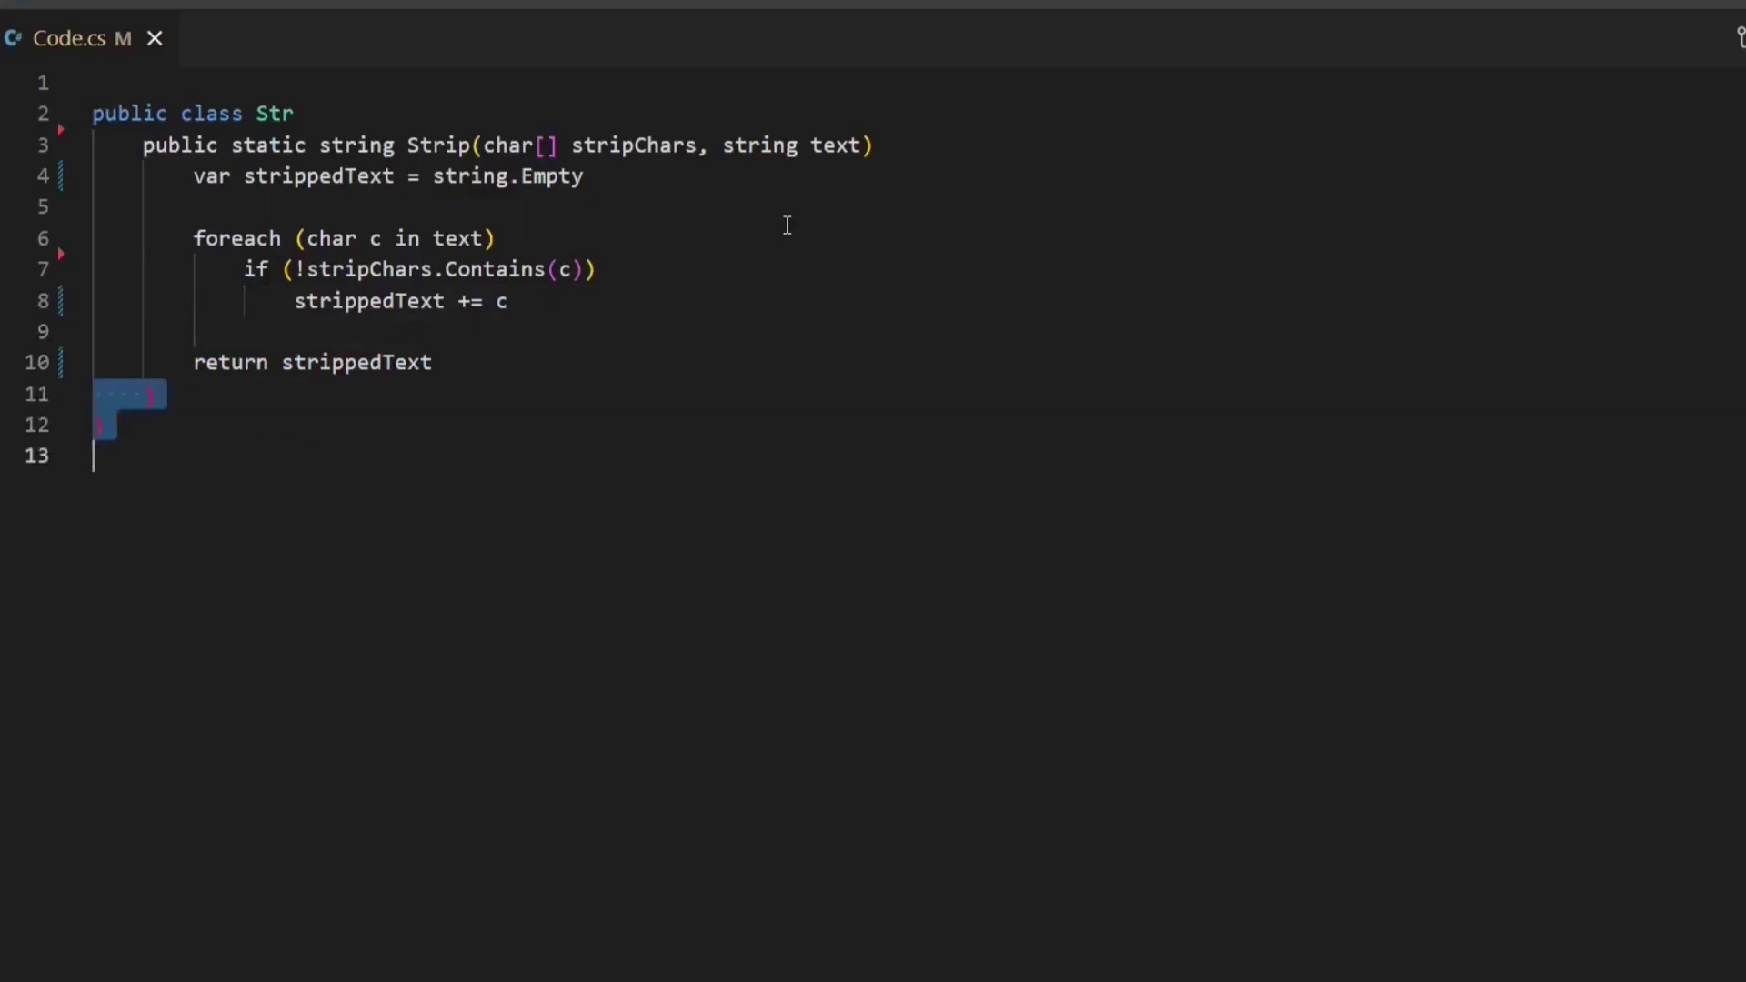
pyautogui.press('BackSpace')
pyautogui.hotkey('ctrl', 'Home')
pyautogui.press('Down')
pyautogui.hotkey('shift', 'ctrl', 'Right')
pyautogui.hotkey('shift', 'ctrl', 'Right')
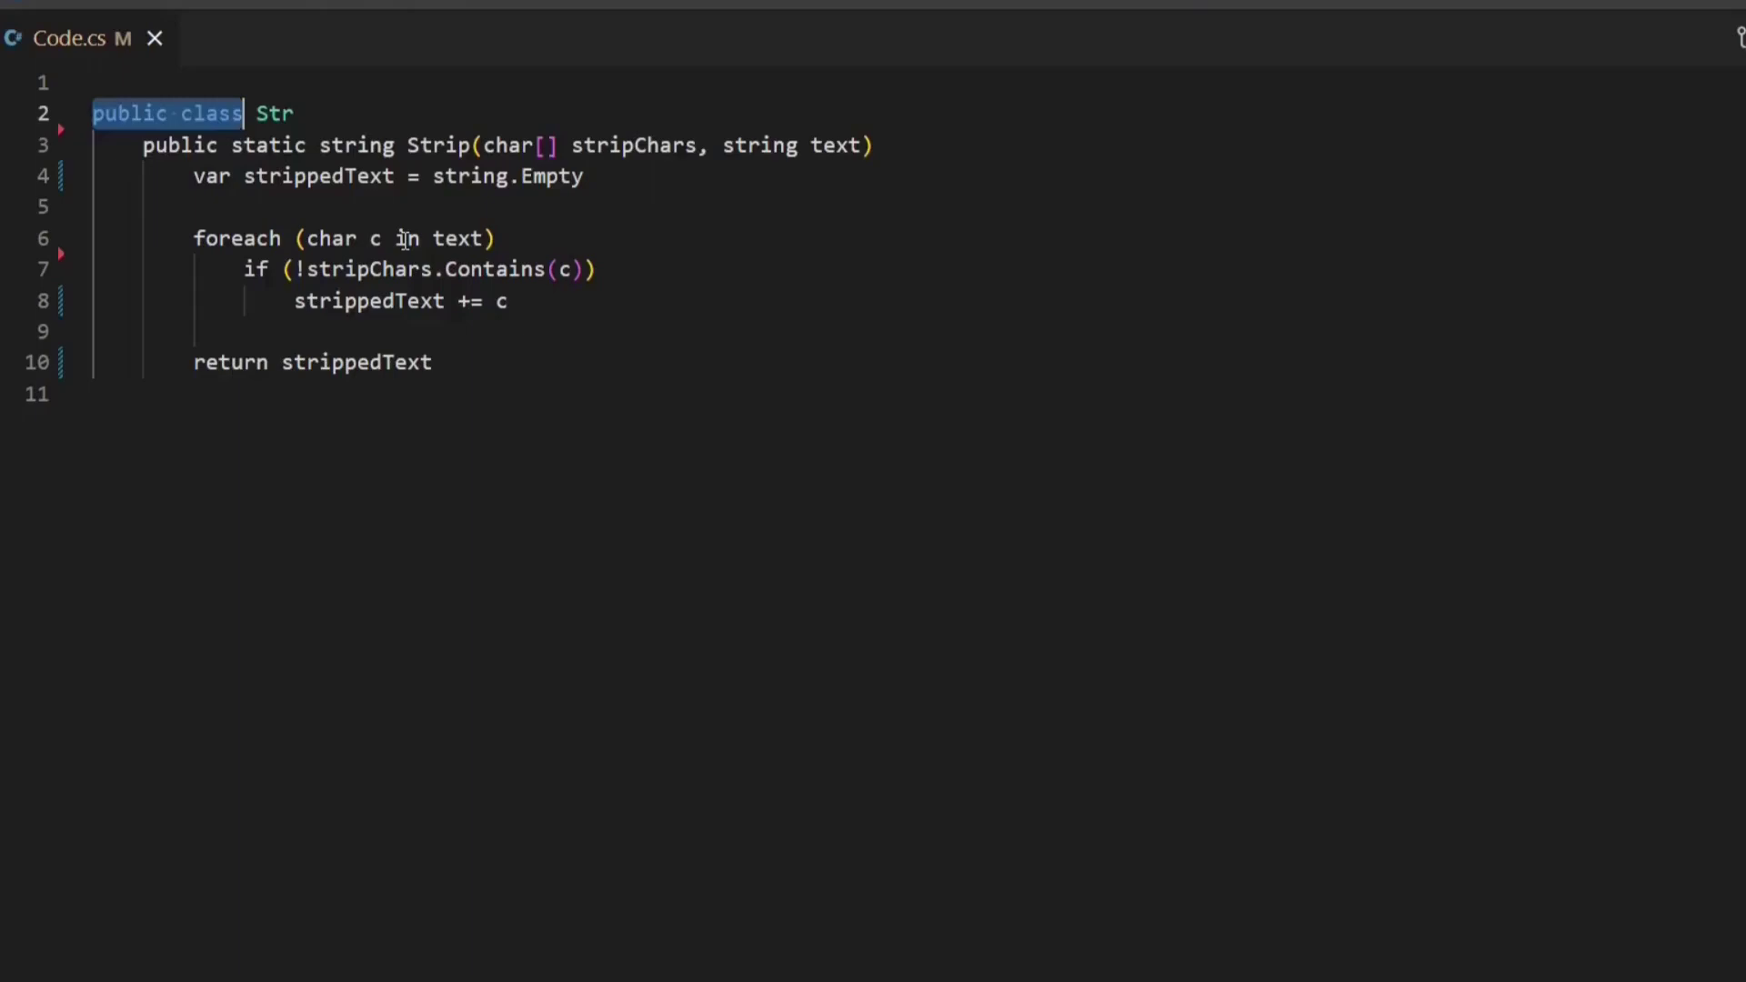
pyautogui.write('module')
# Turn the class line into 'module Str =' and 'public static' into 'let' ending with '='.
pyautogui.press('End')
pyautogui.write('=')
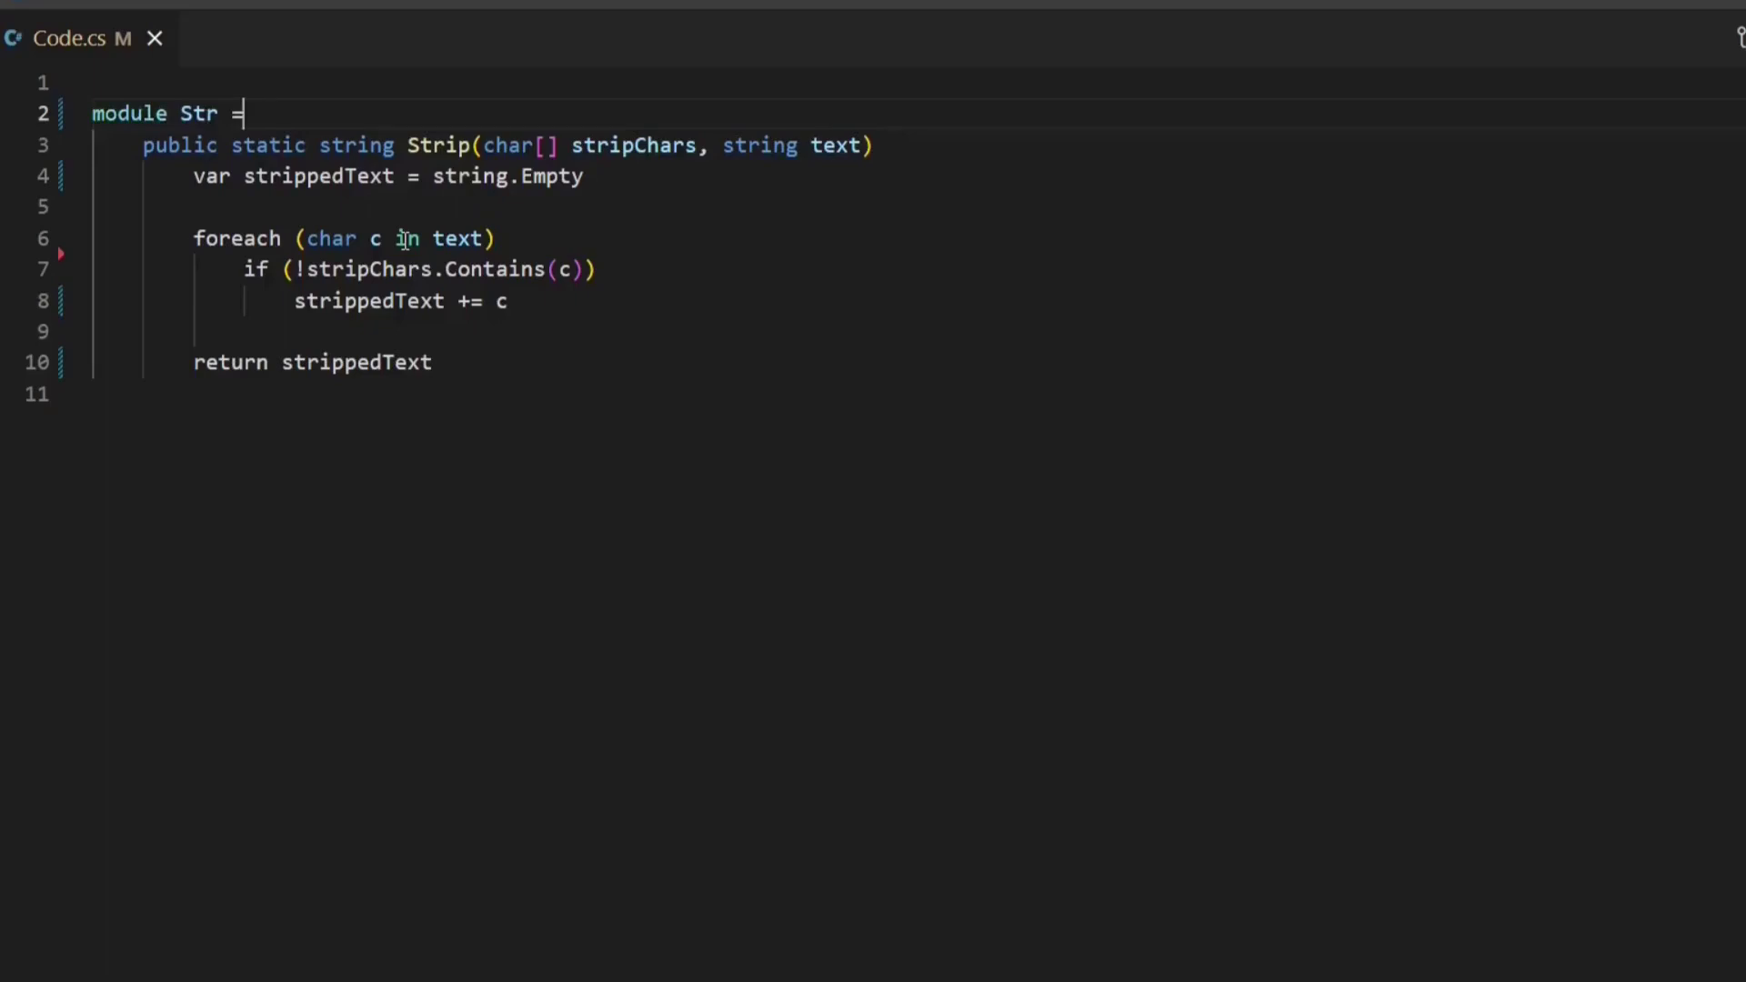
pyautogui.press('Down')
pyautogui.press('Home')
pyautogui.hotkey('shift', 'ctrl', 'Right')
pyautogui.hotkey('shift', 'ctrl', 'Right')
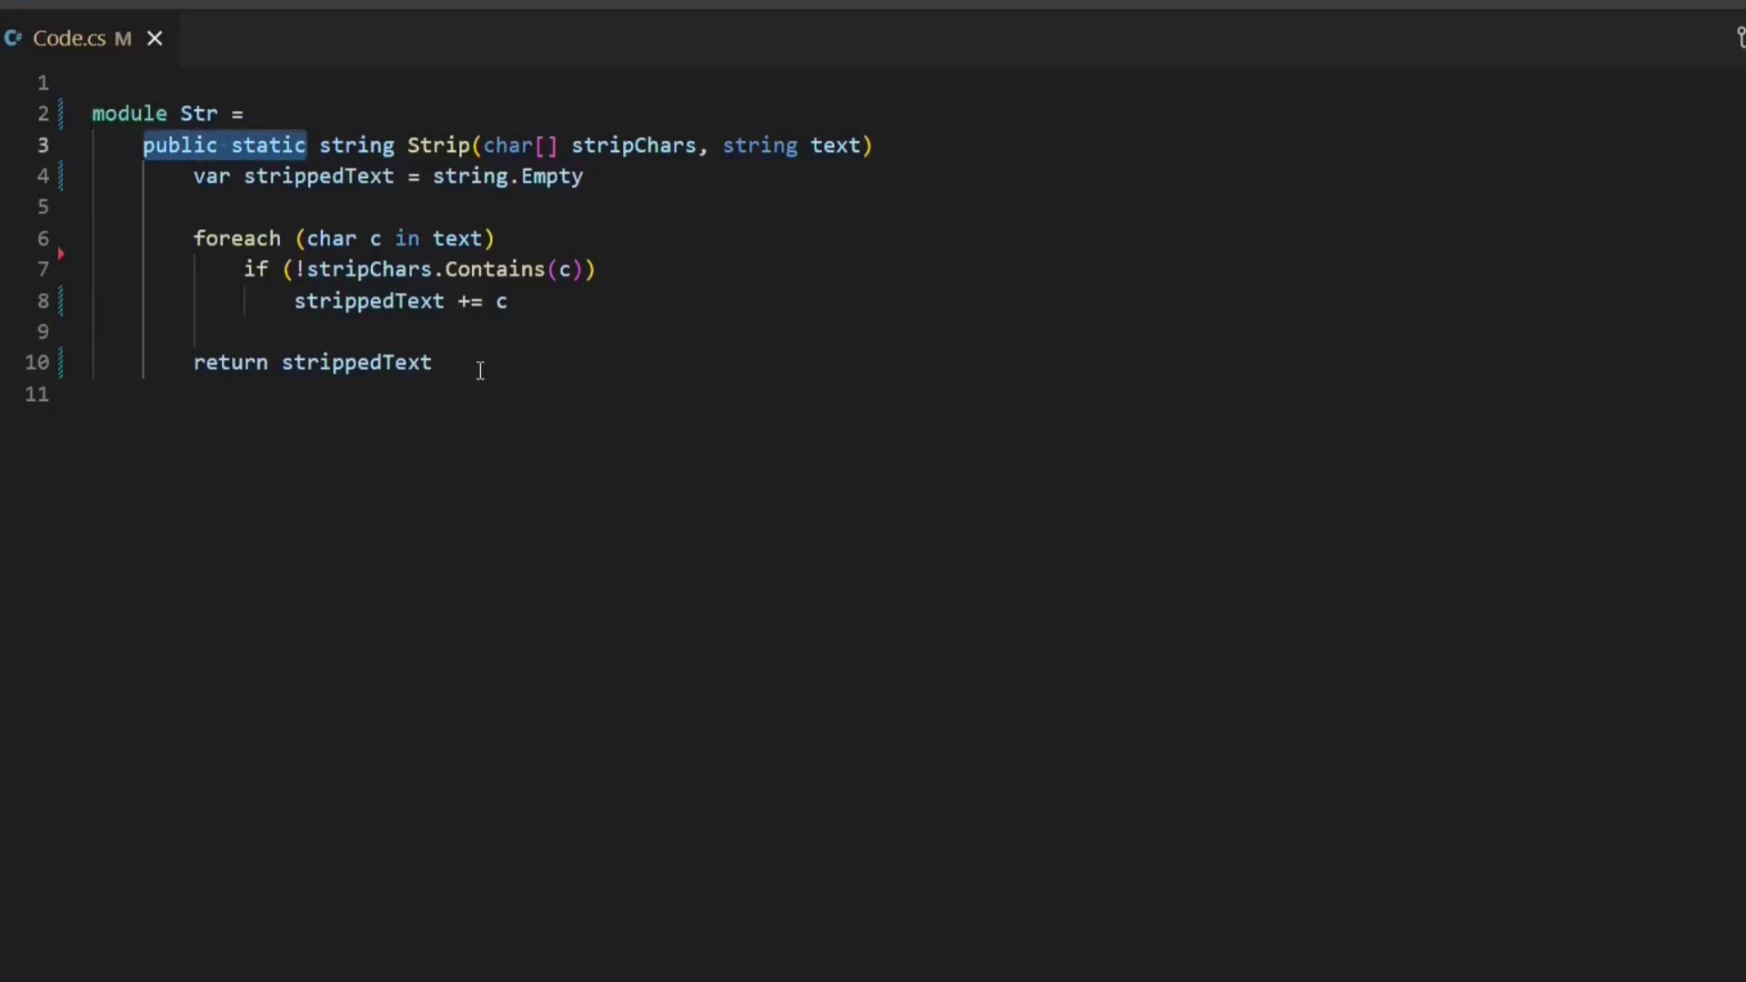
pyautogui.write('let')
pyautogui.press('End')
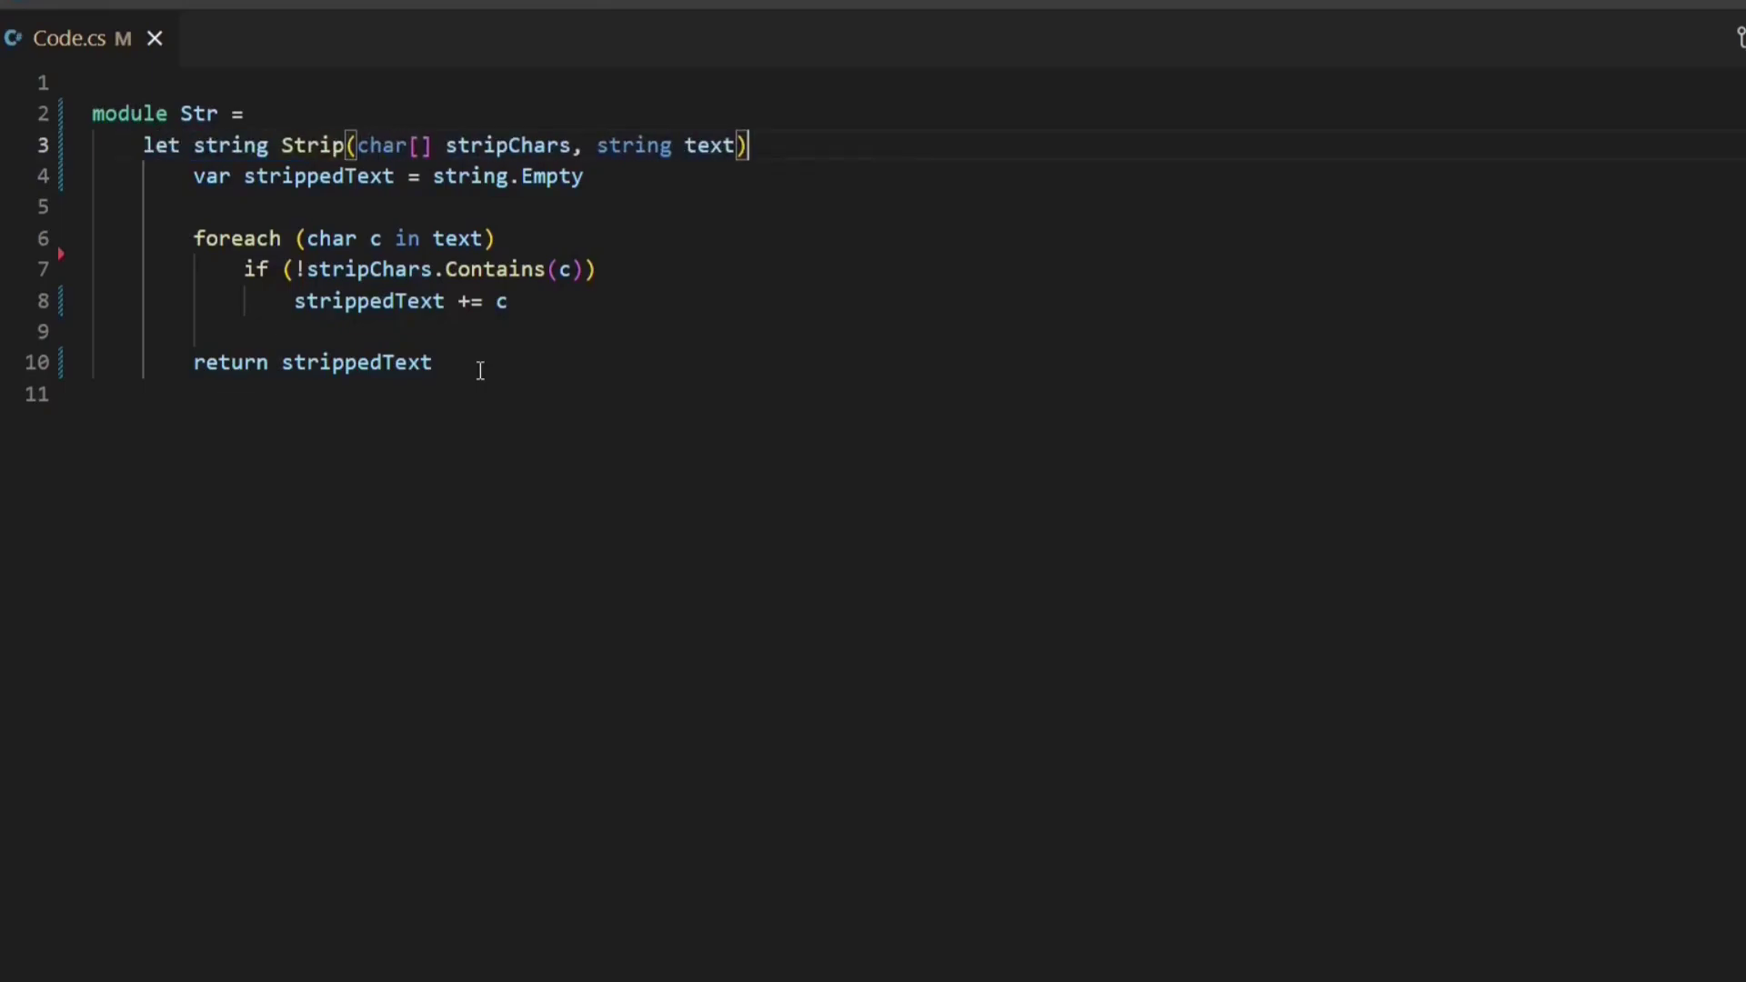
pyautogui.write('=')
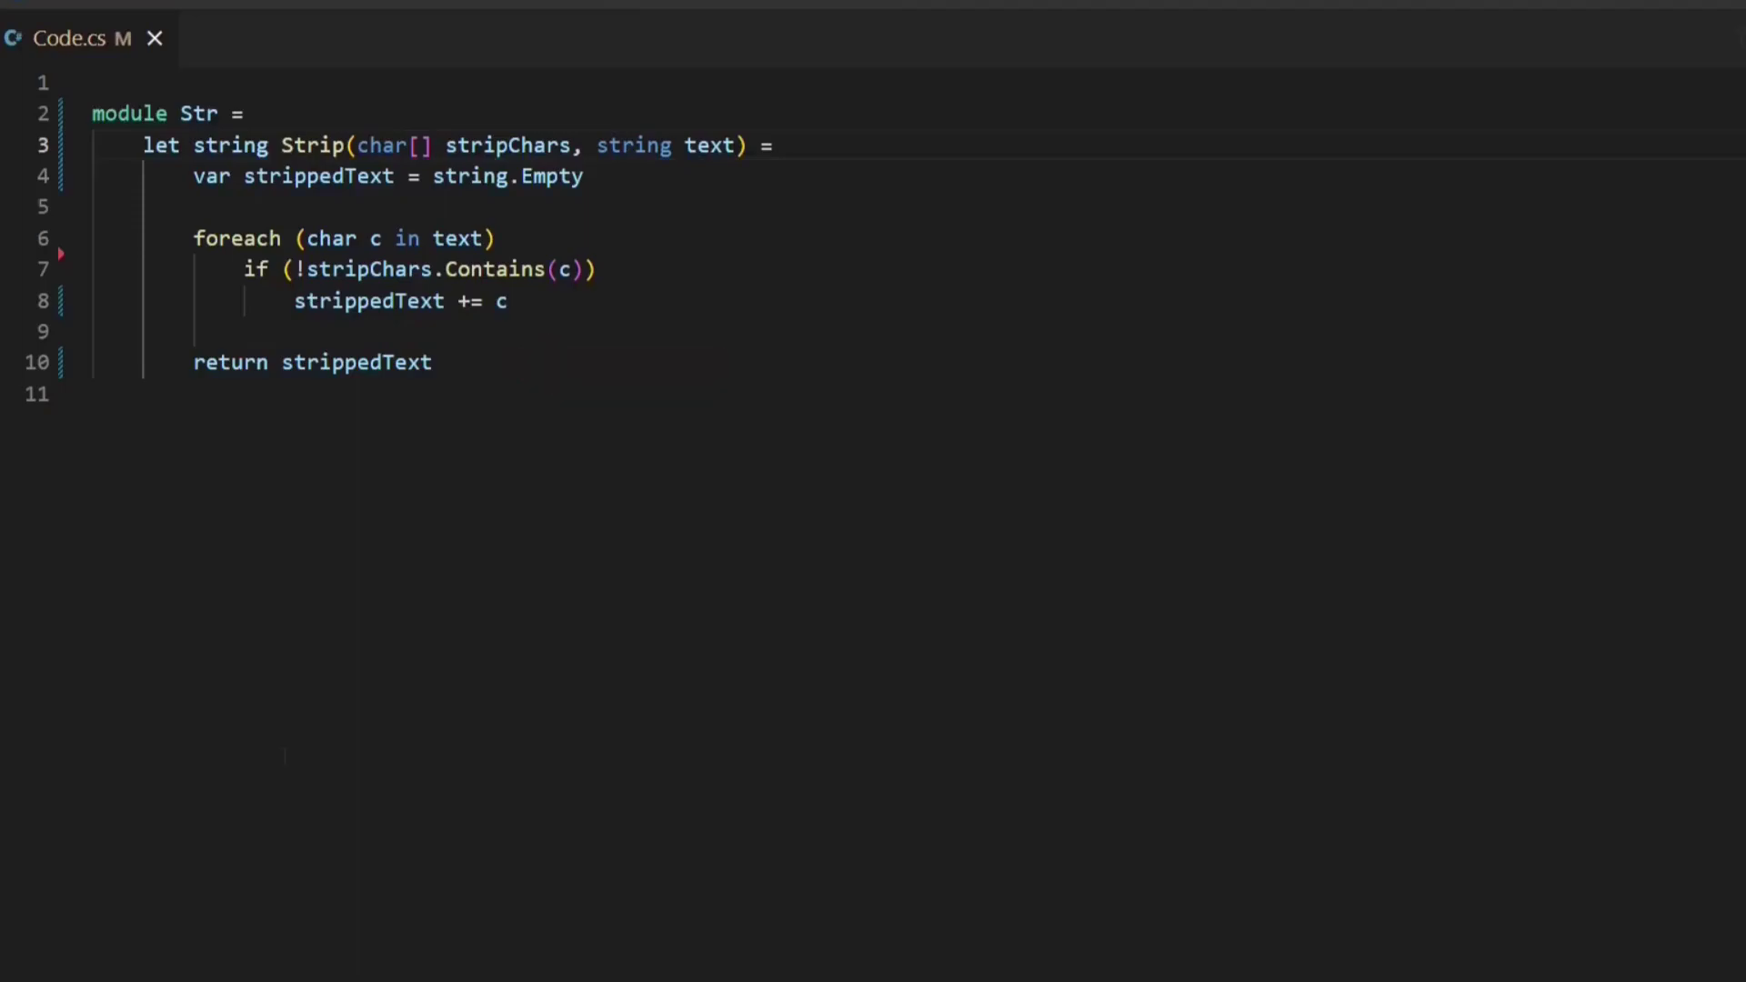
# Drop the 'return' keyword before strippedText and the return type before Strip.
pyautogui.doubleClick(233, 361)
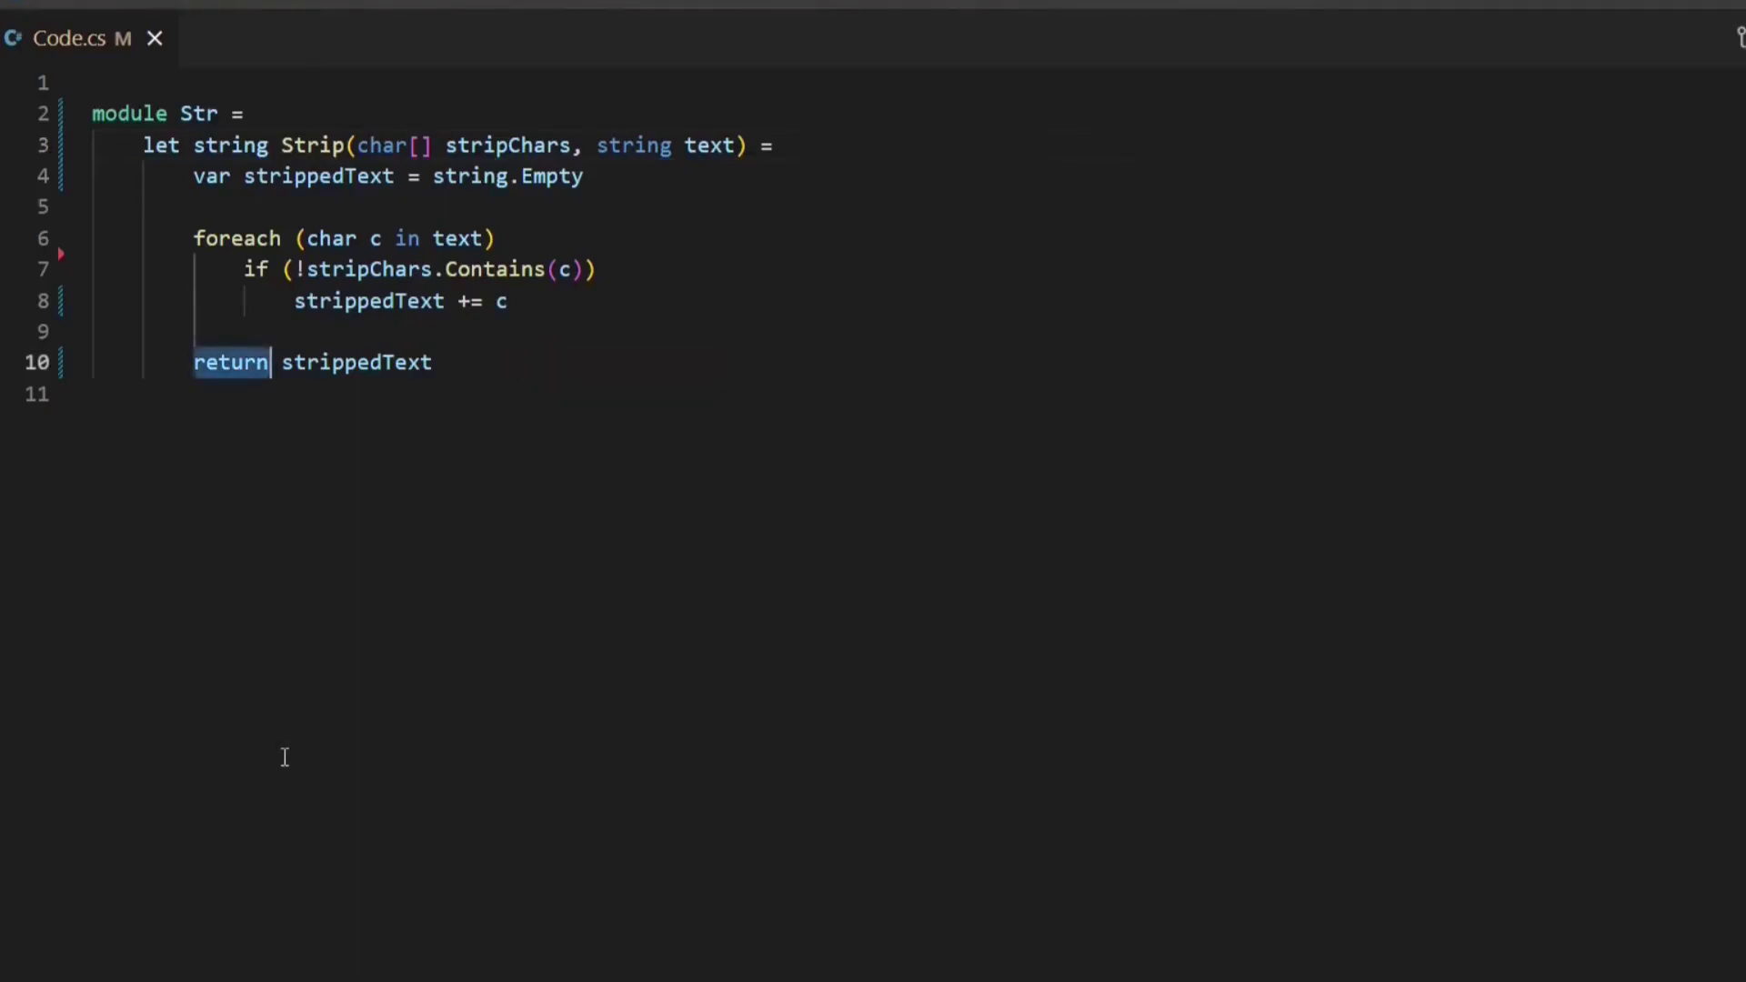
pyautogui.press('Delete')
pyautogui.press('Delete')
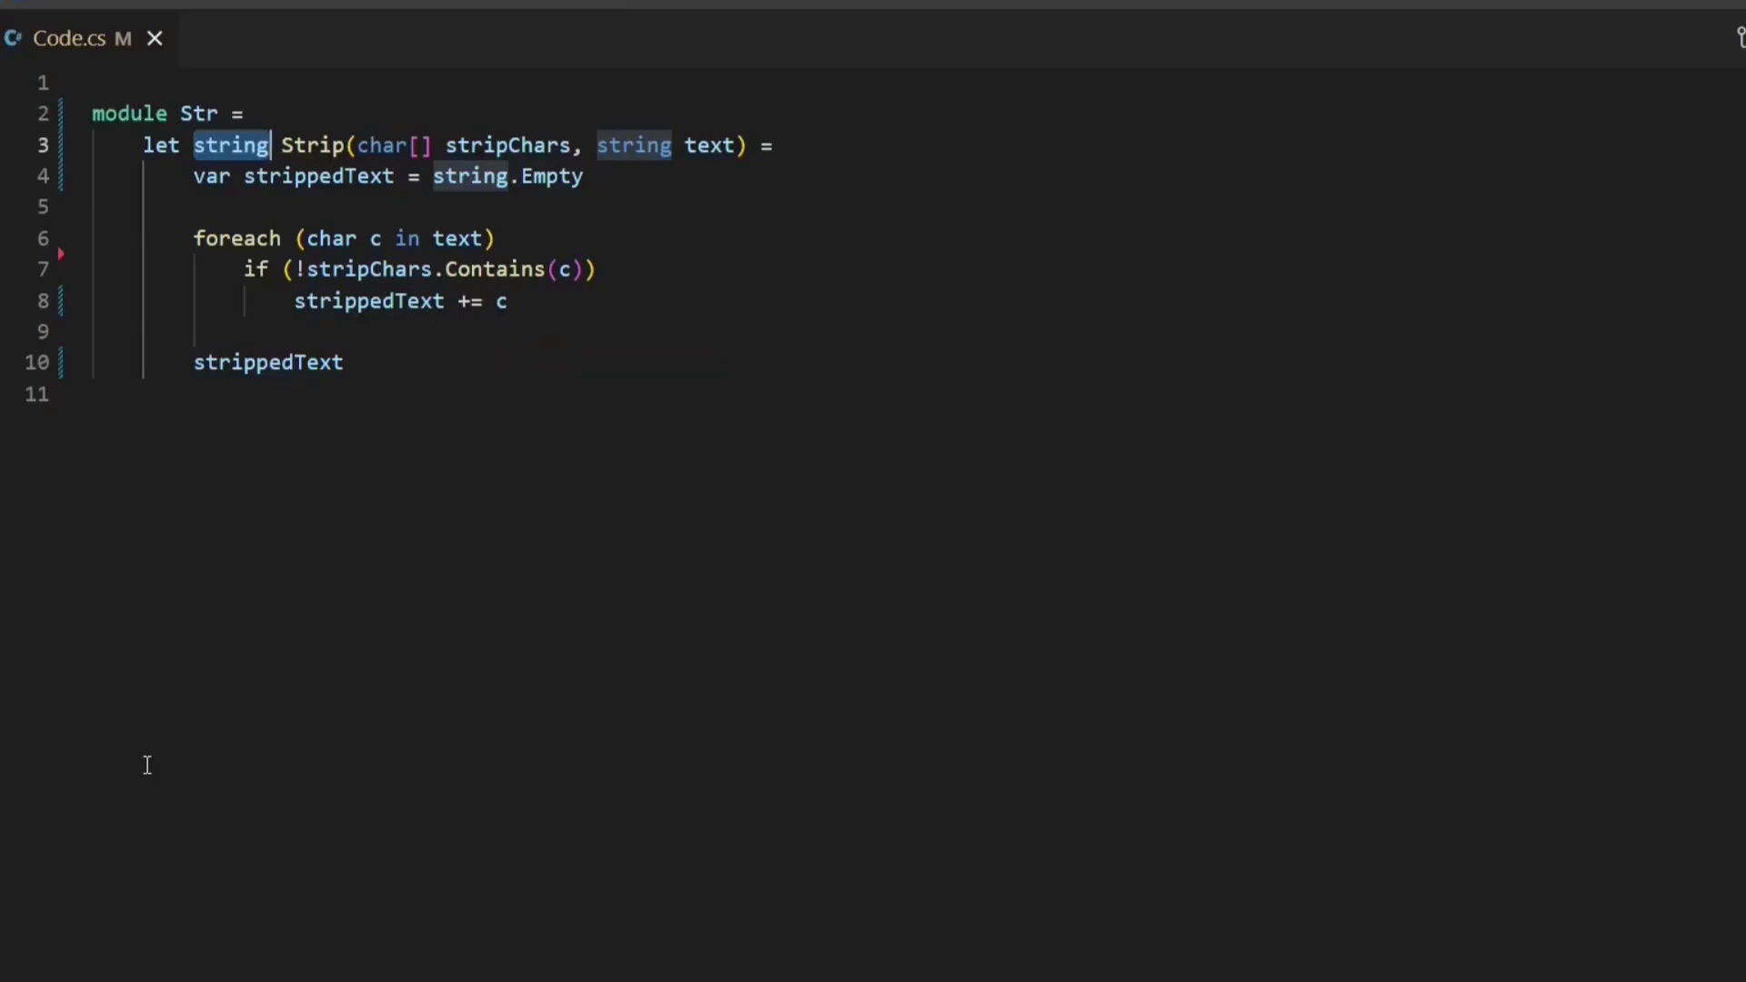
pyautogui.hotkey('ctrl', 'BackSpace')
pyautogui.press('Delete')
pyautogui.press('Delete')
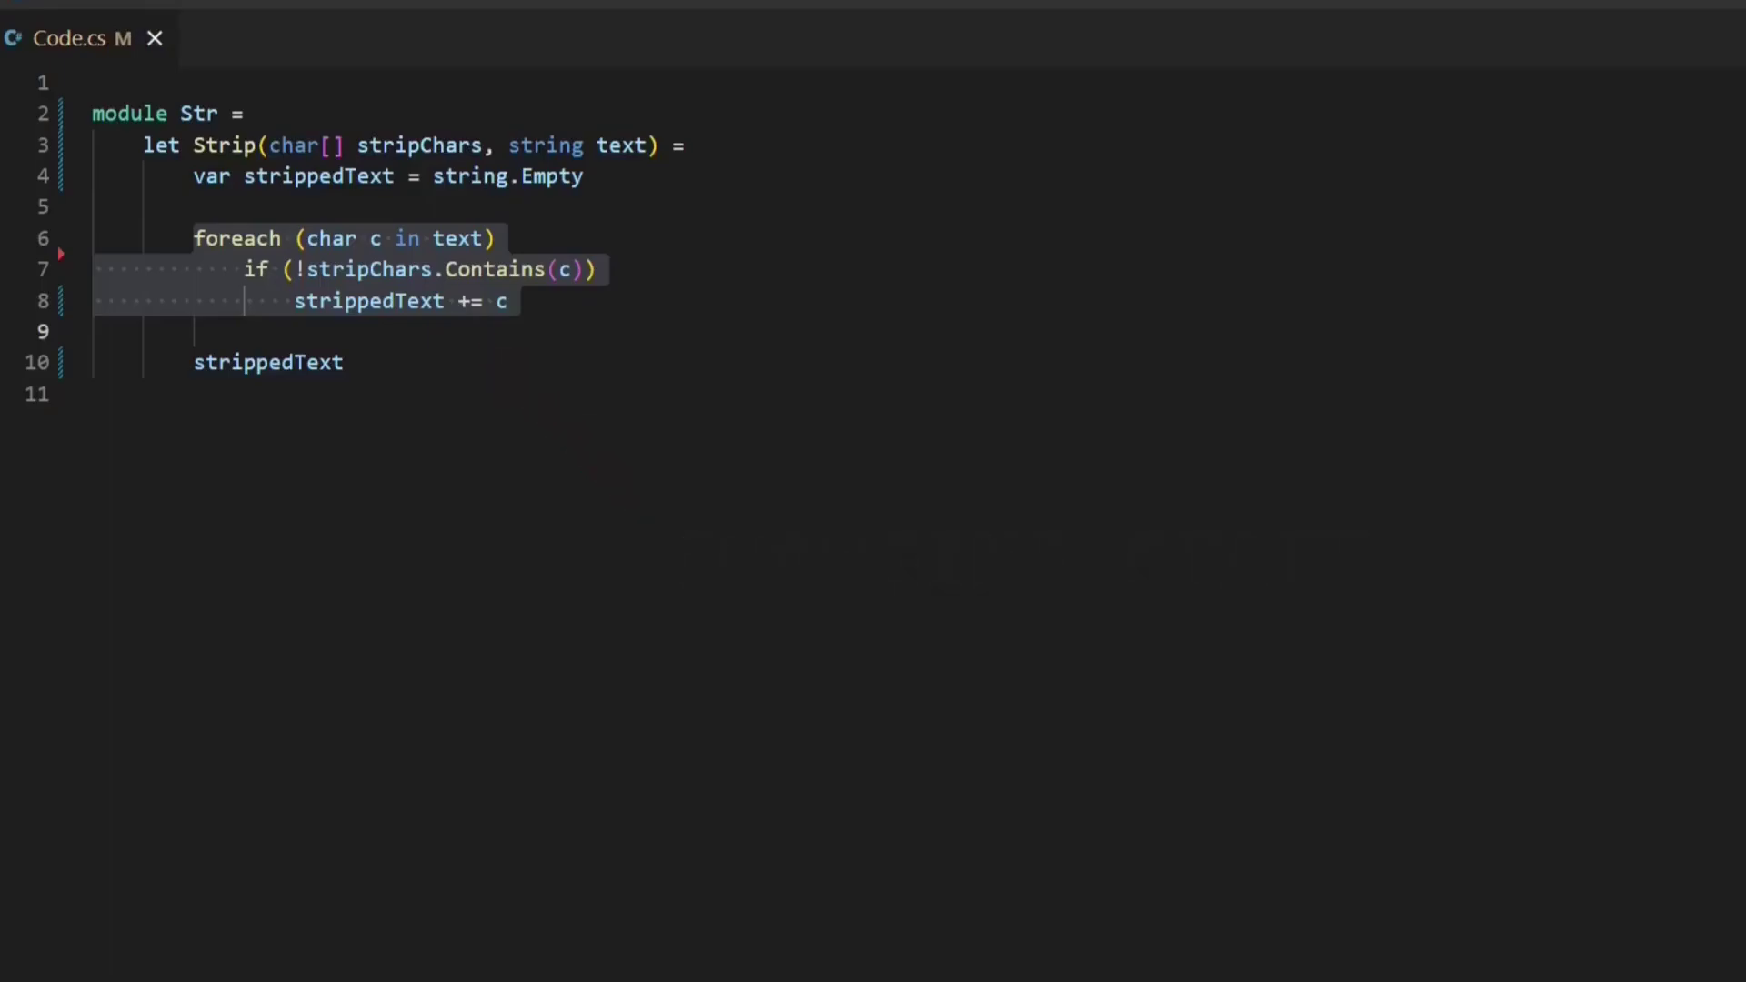
# Replace the foreach loop with 'var newChars = text.Where(c => !stripChars.Contains(c))'.
pyautogui.press('Up')
pyautogui.press('Up')
pyautogui.press('Up')
pyautogui.press('Return')
pyautogui.write('var newChars ')
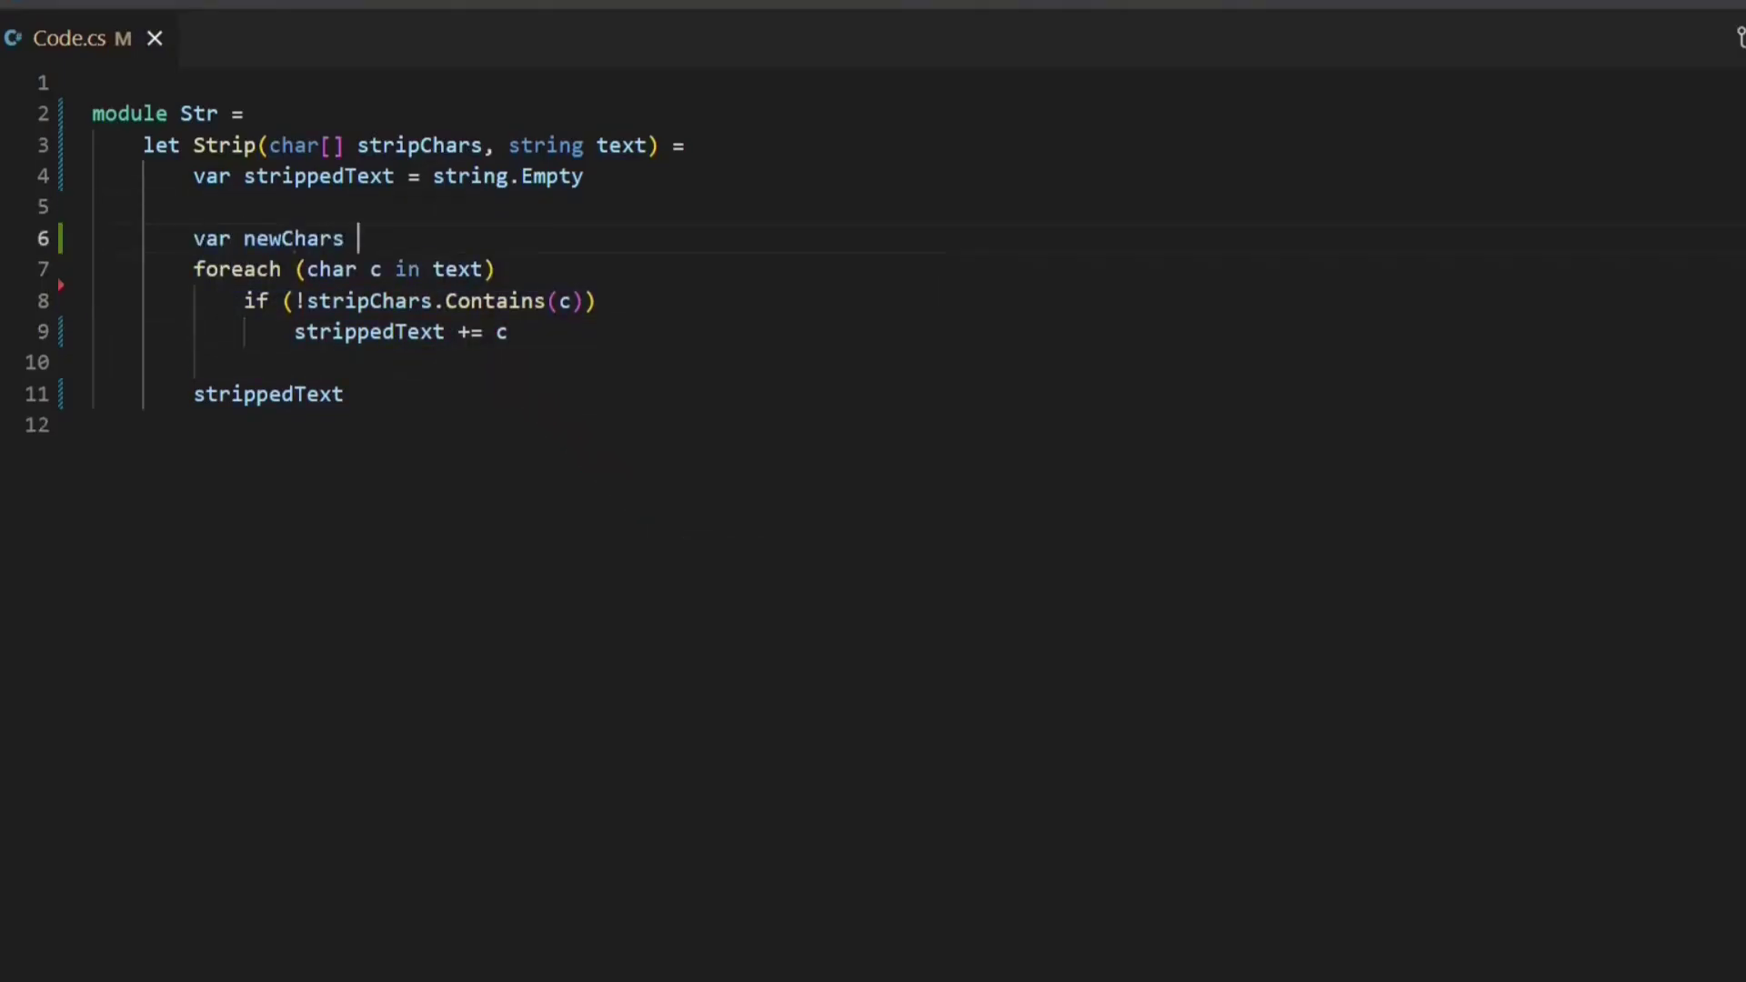
pyautogui.write('= text')
pyautogui.press('Return')
pyautogui.write('.Where(c =>')
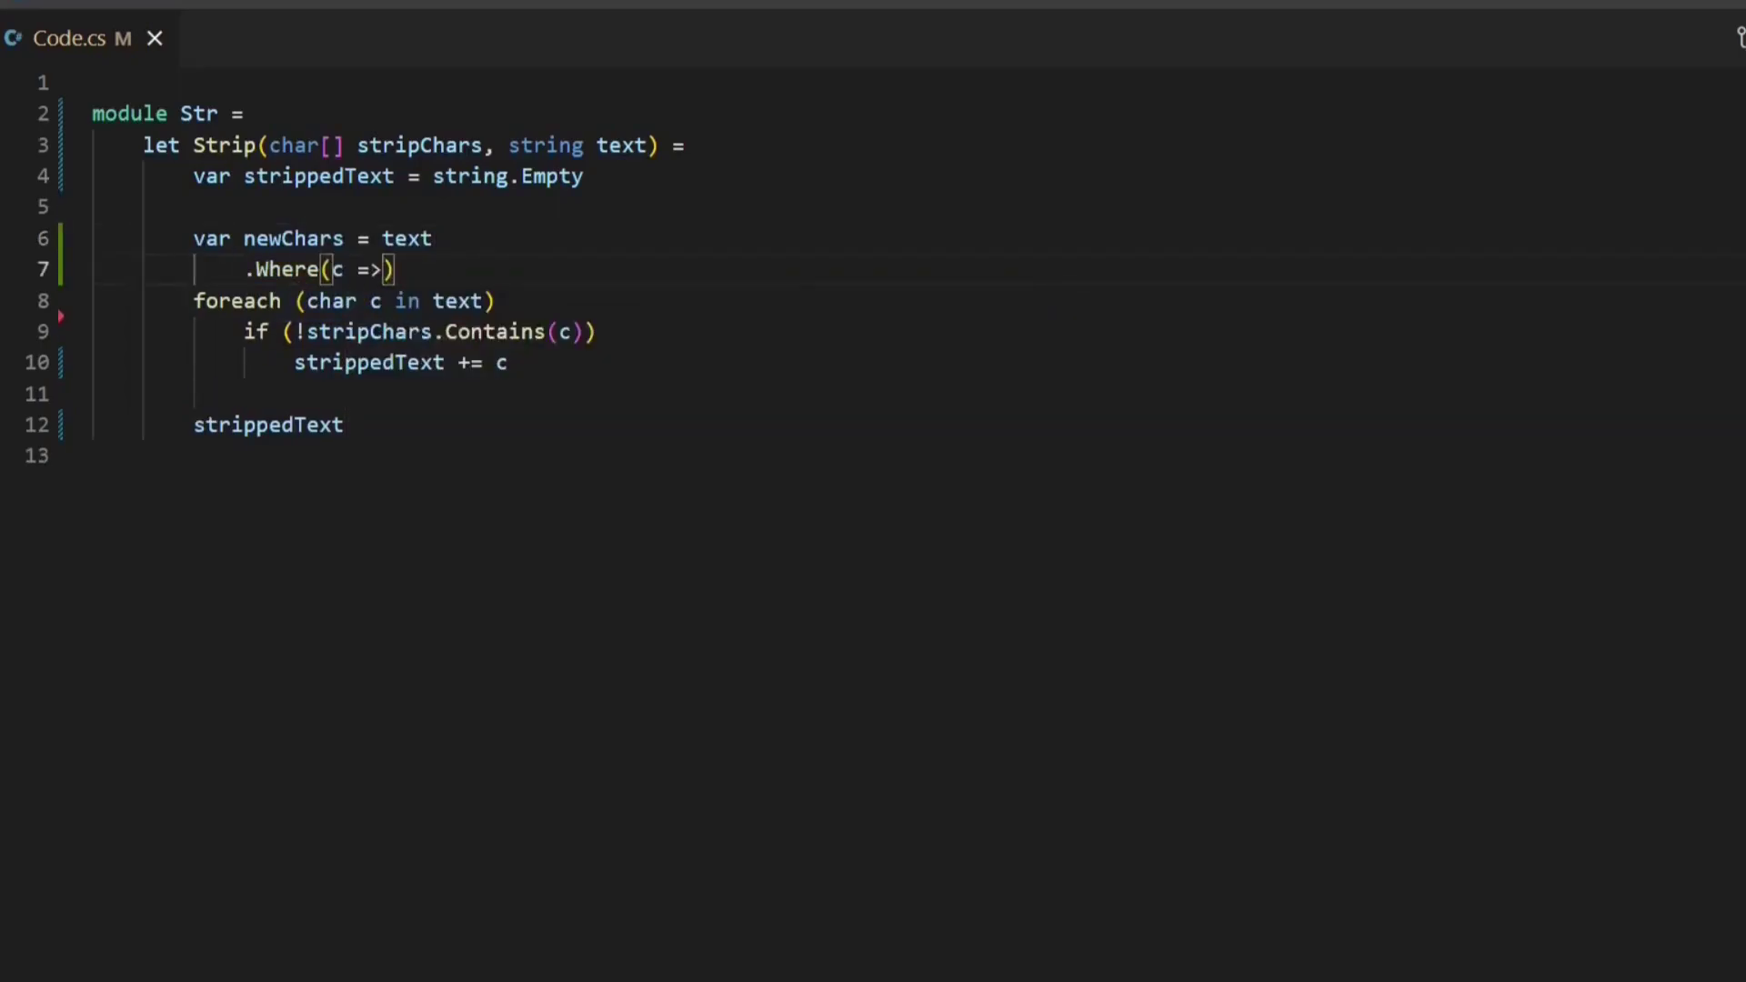
pyautogui.hotkey('shift', 'Down')
pyautogui.hotkey('shift', 'Down')
pyautogui.hotkey('shift', 'Left')
pyautogui.press('Delete')
pyautogui.hotkey('ctrl', 'shift', 'k')
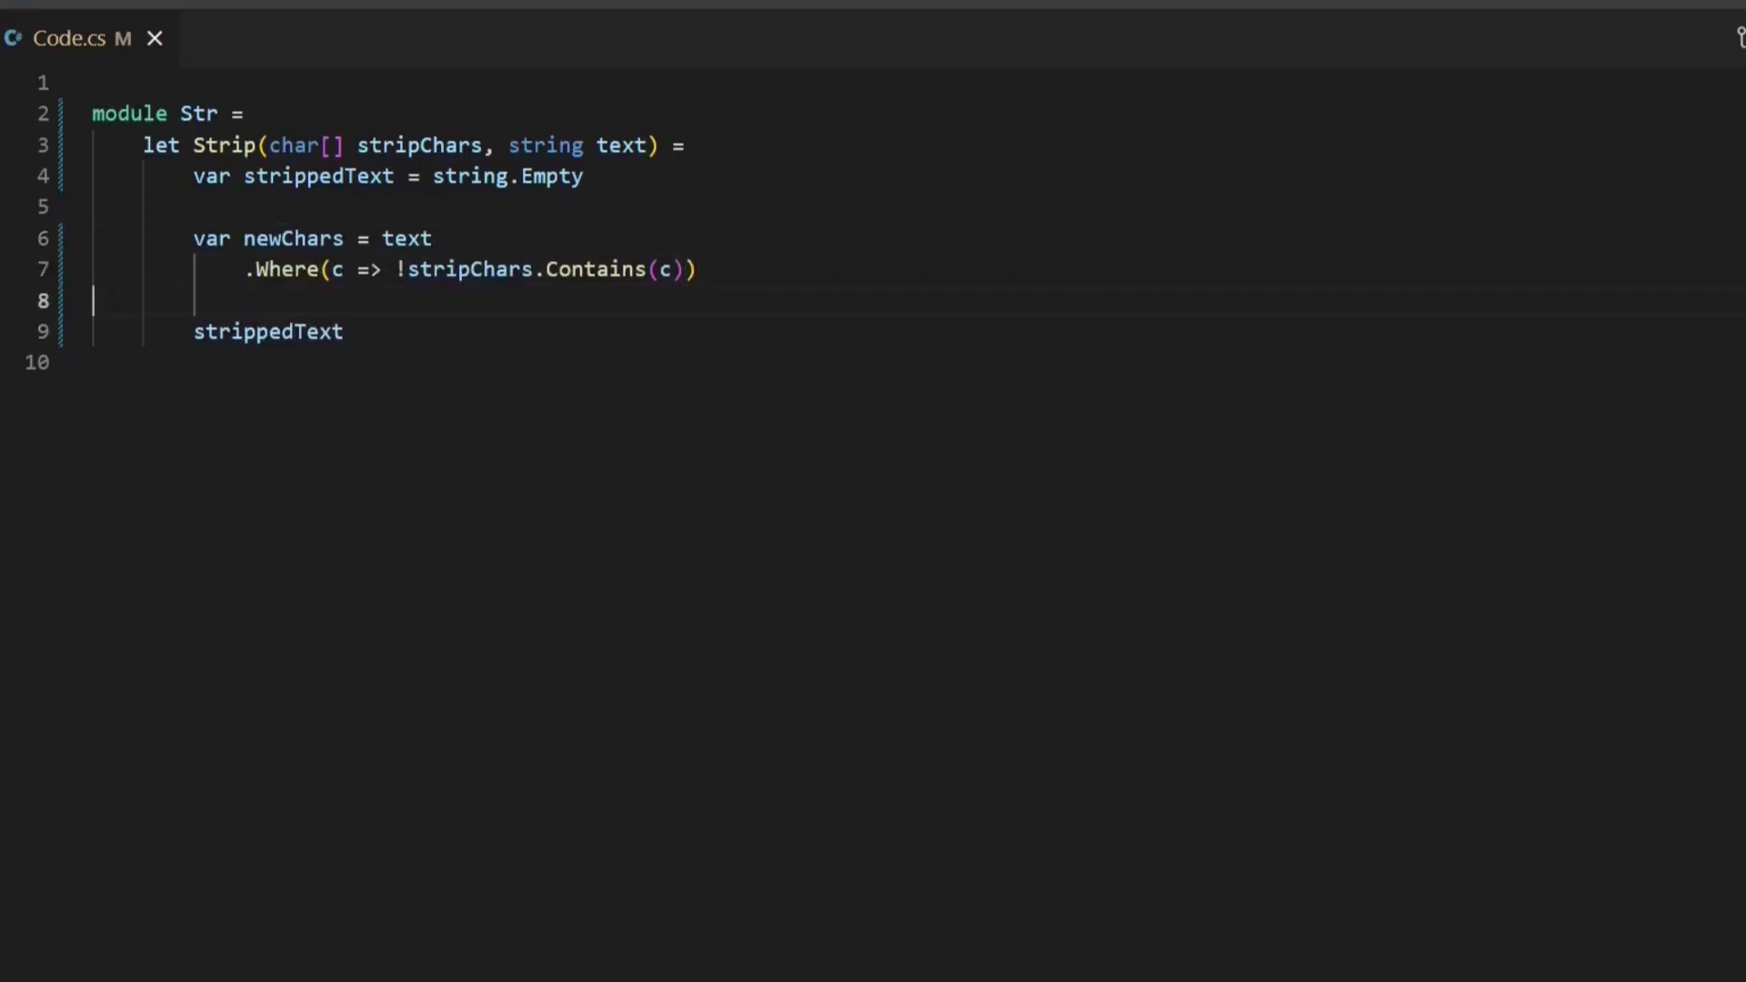
# End with 'String.Concat(newChars)' and delete the unused strippedText declaration.
pyautogui.press('Down')
pyautogui.press('End')
pyautogui.hotkey('shift', 'Home')
pyautogui.write('String.Conca')
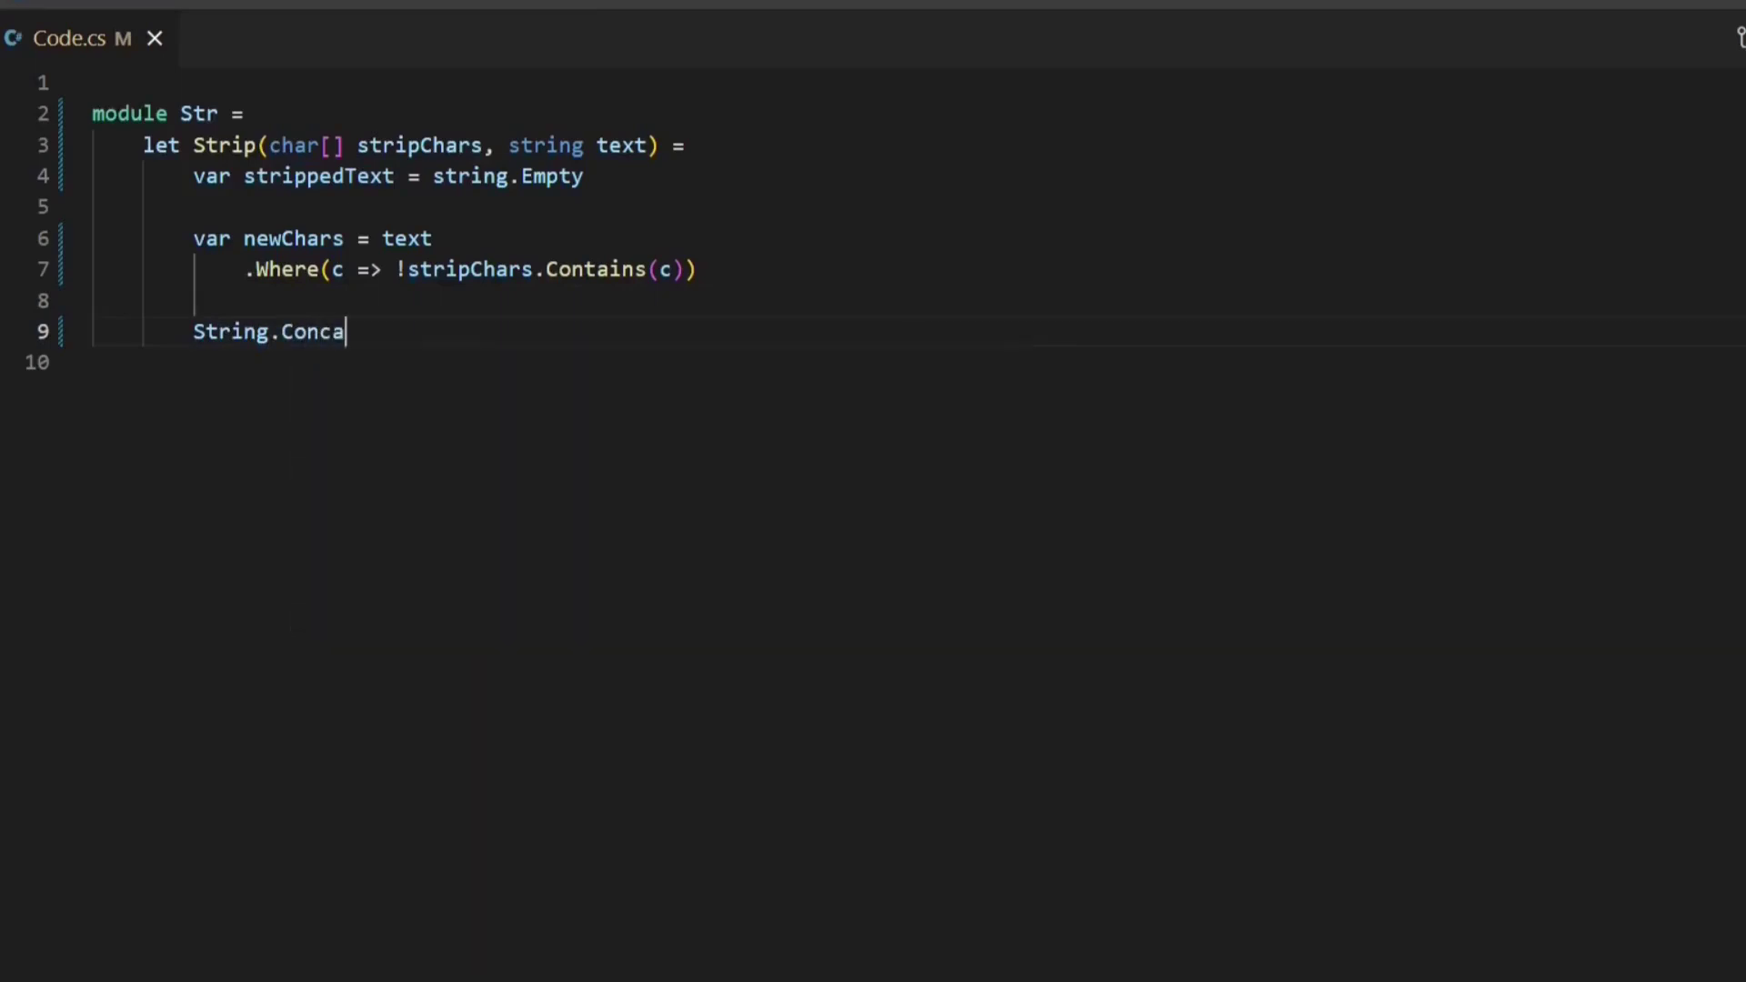
pyautogui.write('t(newChars)')
pyautogui.press('Up')
pyautogui.press('Up')
pyautogui.press('Up')
pyautogui.hotkey('ctrl', 'shift', 'k')
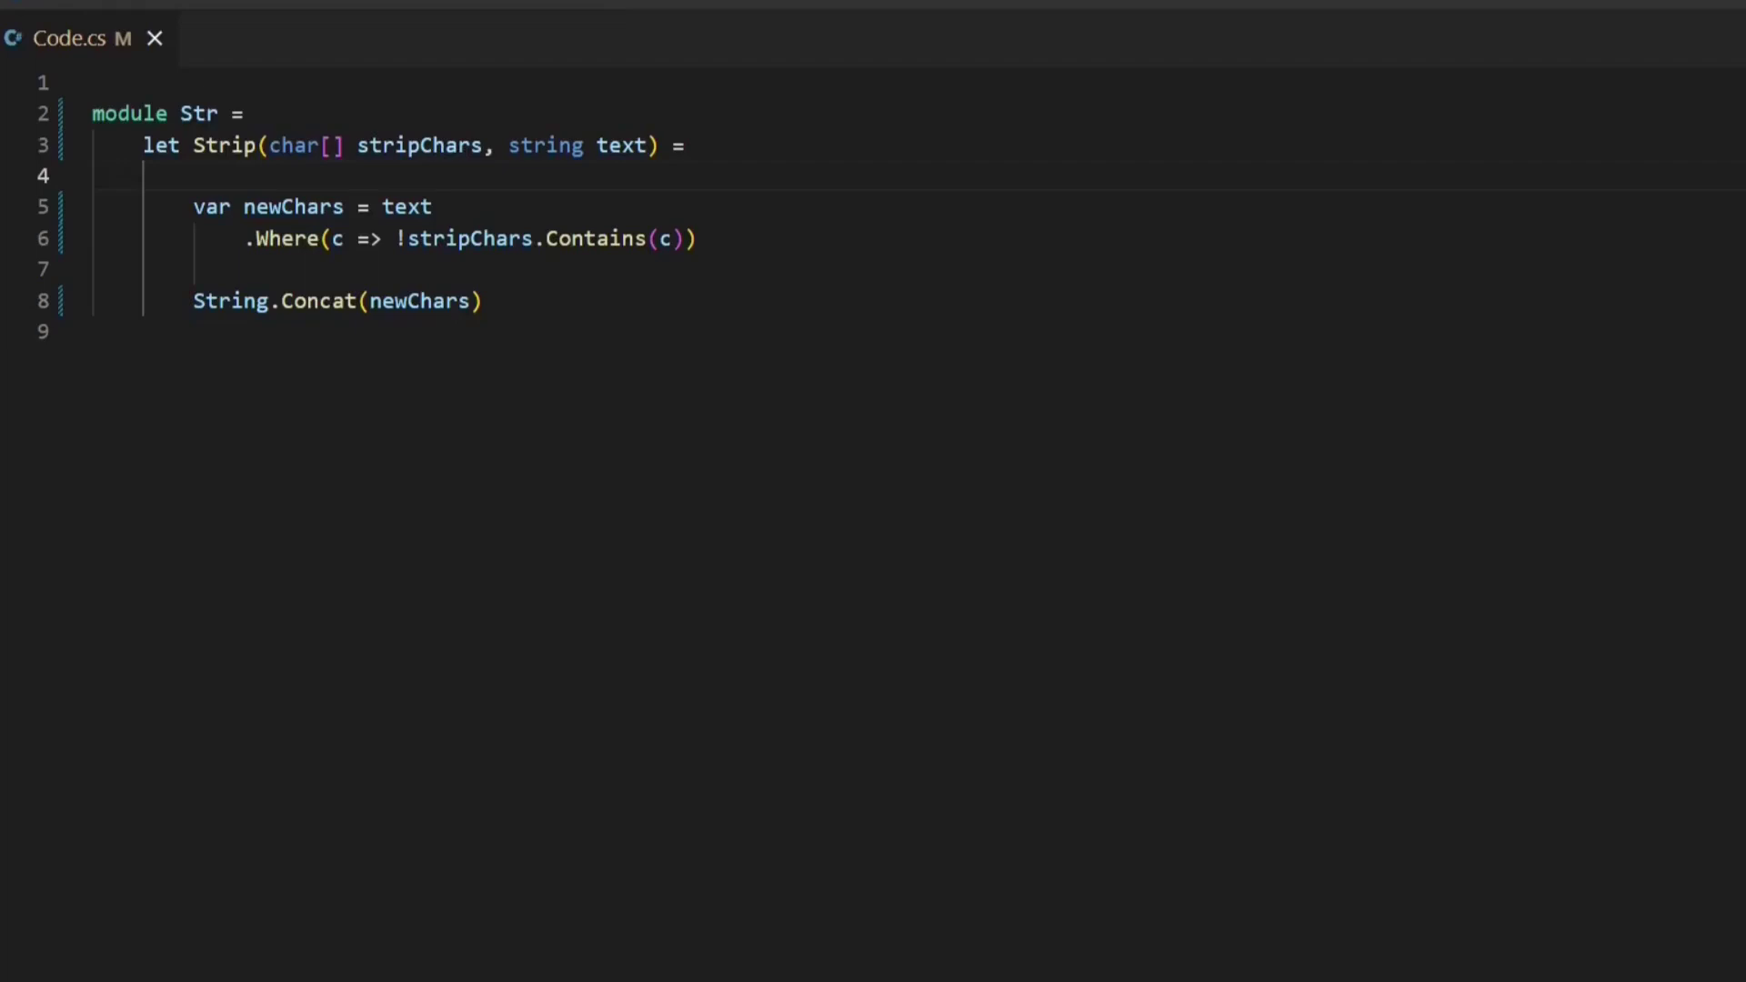
pyautogui.press('Down')
pyautogui.press('Down')
pyautogui.hotkey('ctrl', 'd')
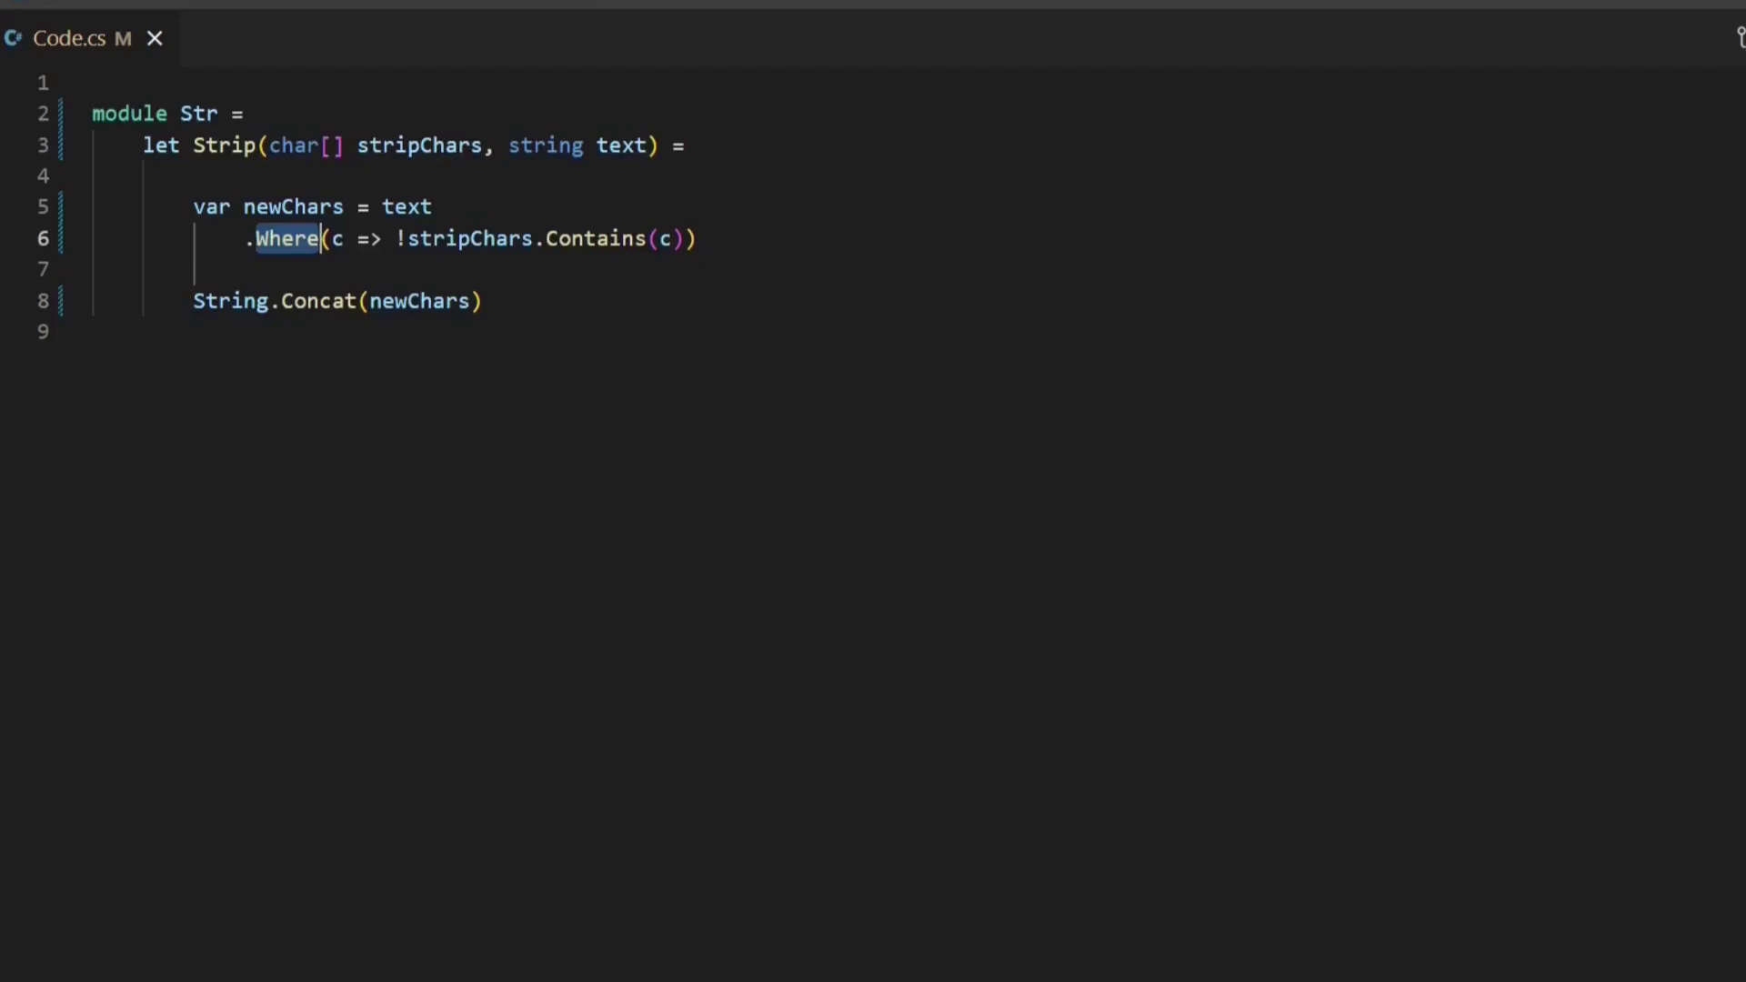
pyautogui.write('Seq.')
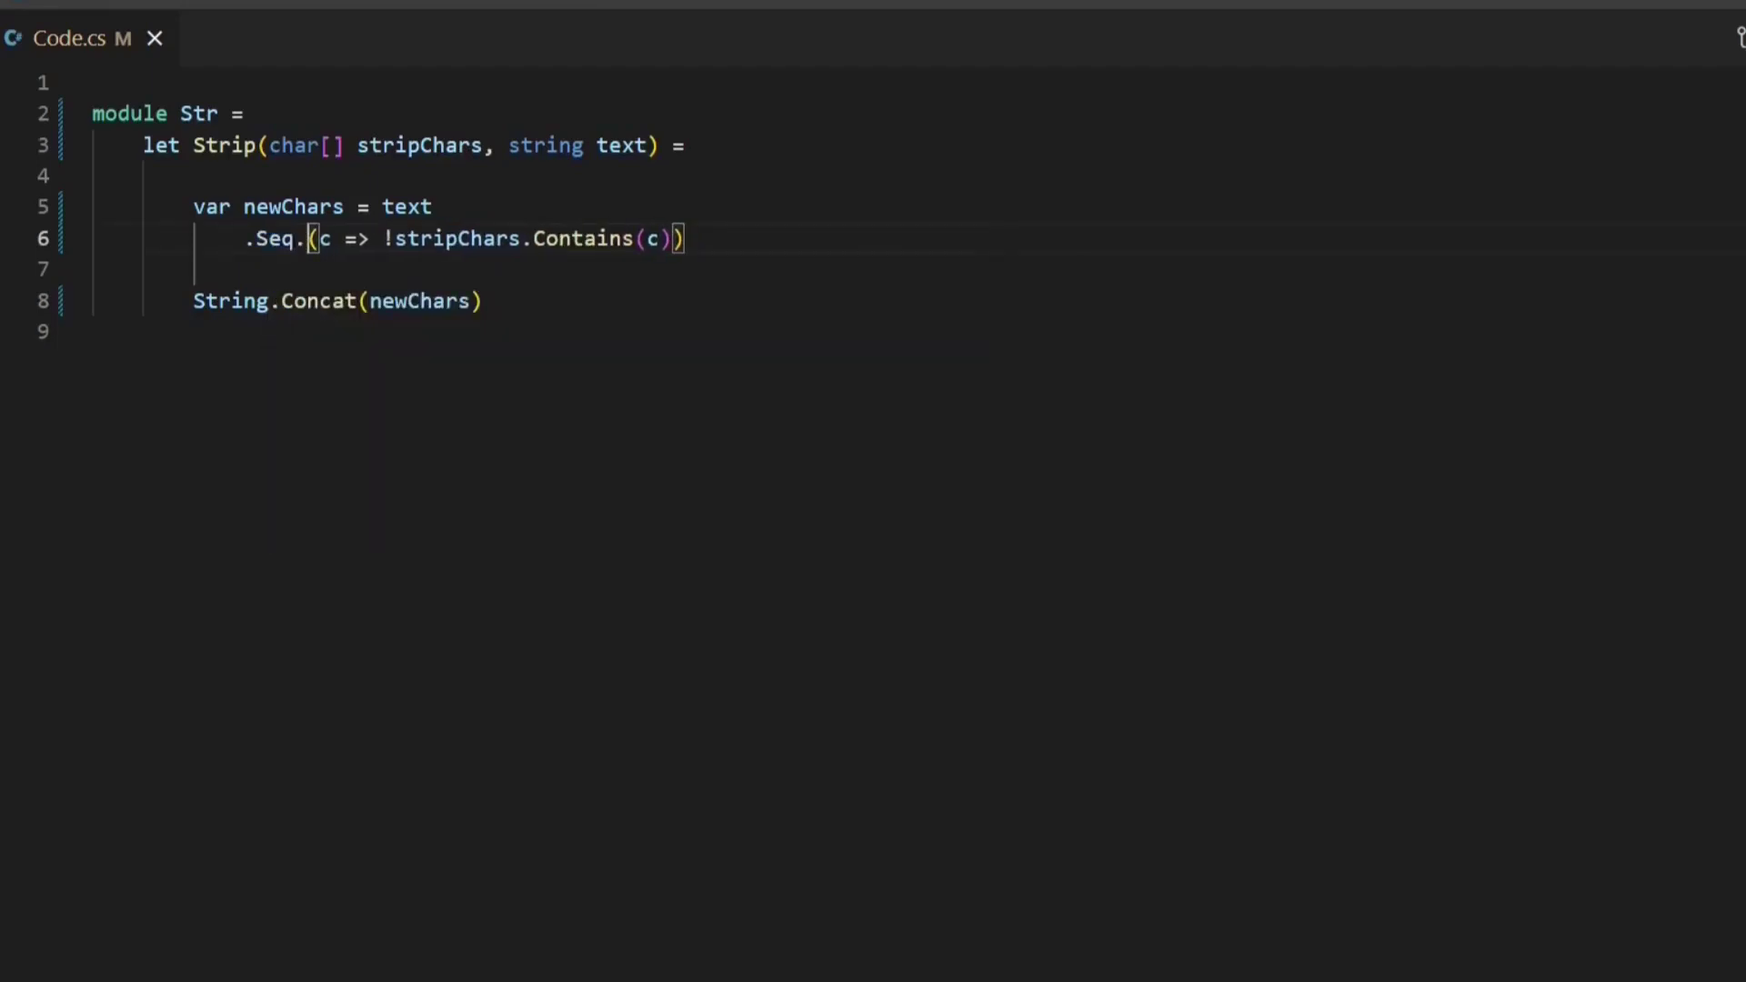
pyautogui.write('filter')
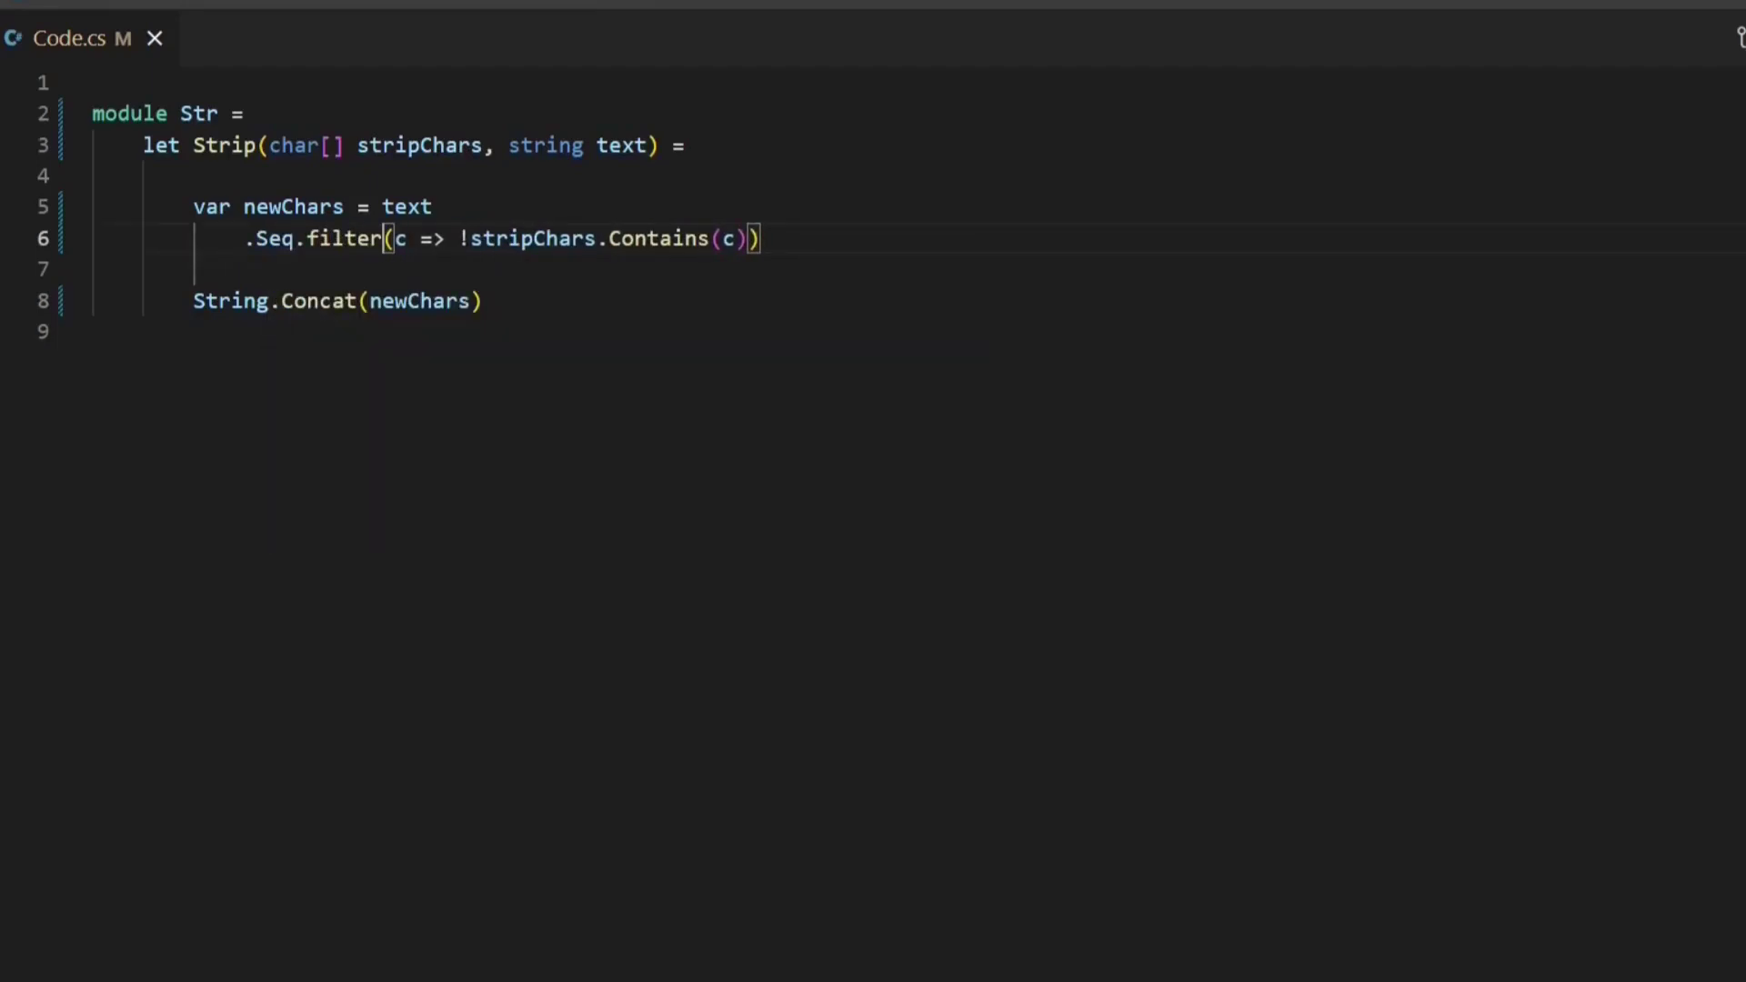
# Replace the leading dot before Seq.filter with '|>' and delete 'var newChars = '.
pyautogui.press('Home')
pyautogui.press('Delete')
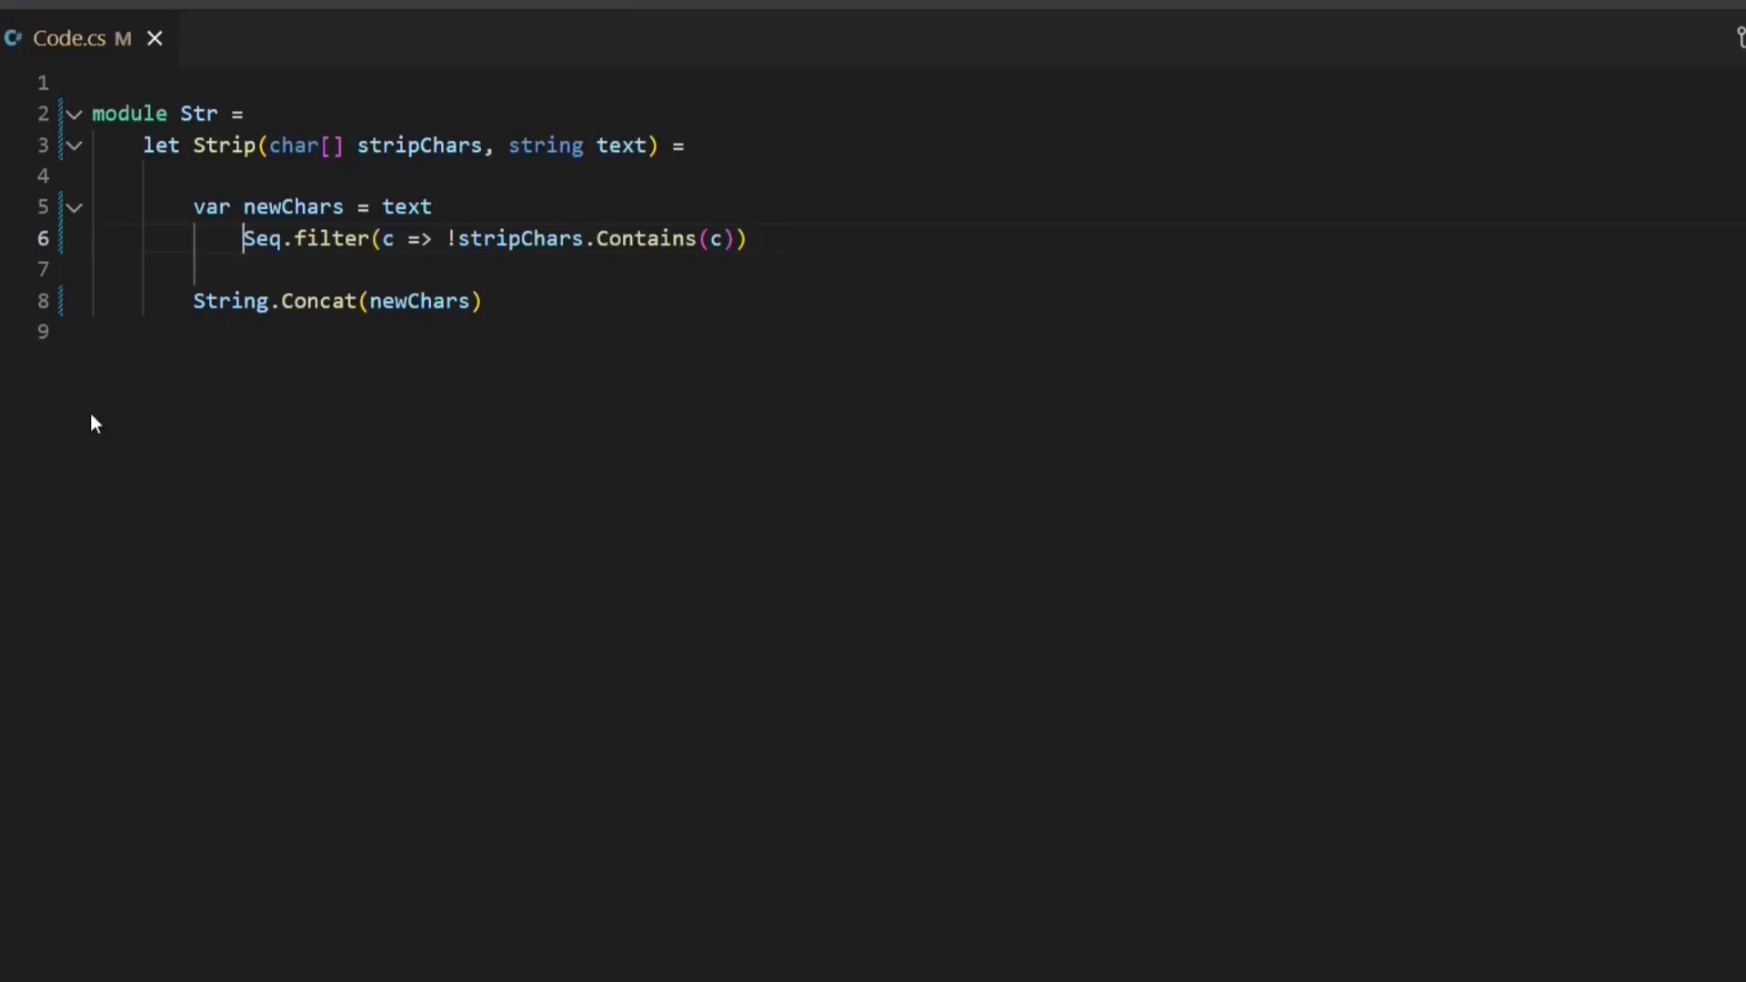
pyautogui.hotkey('shift', 'Tab')
pyautogui.write('|>')
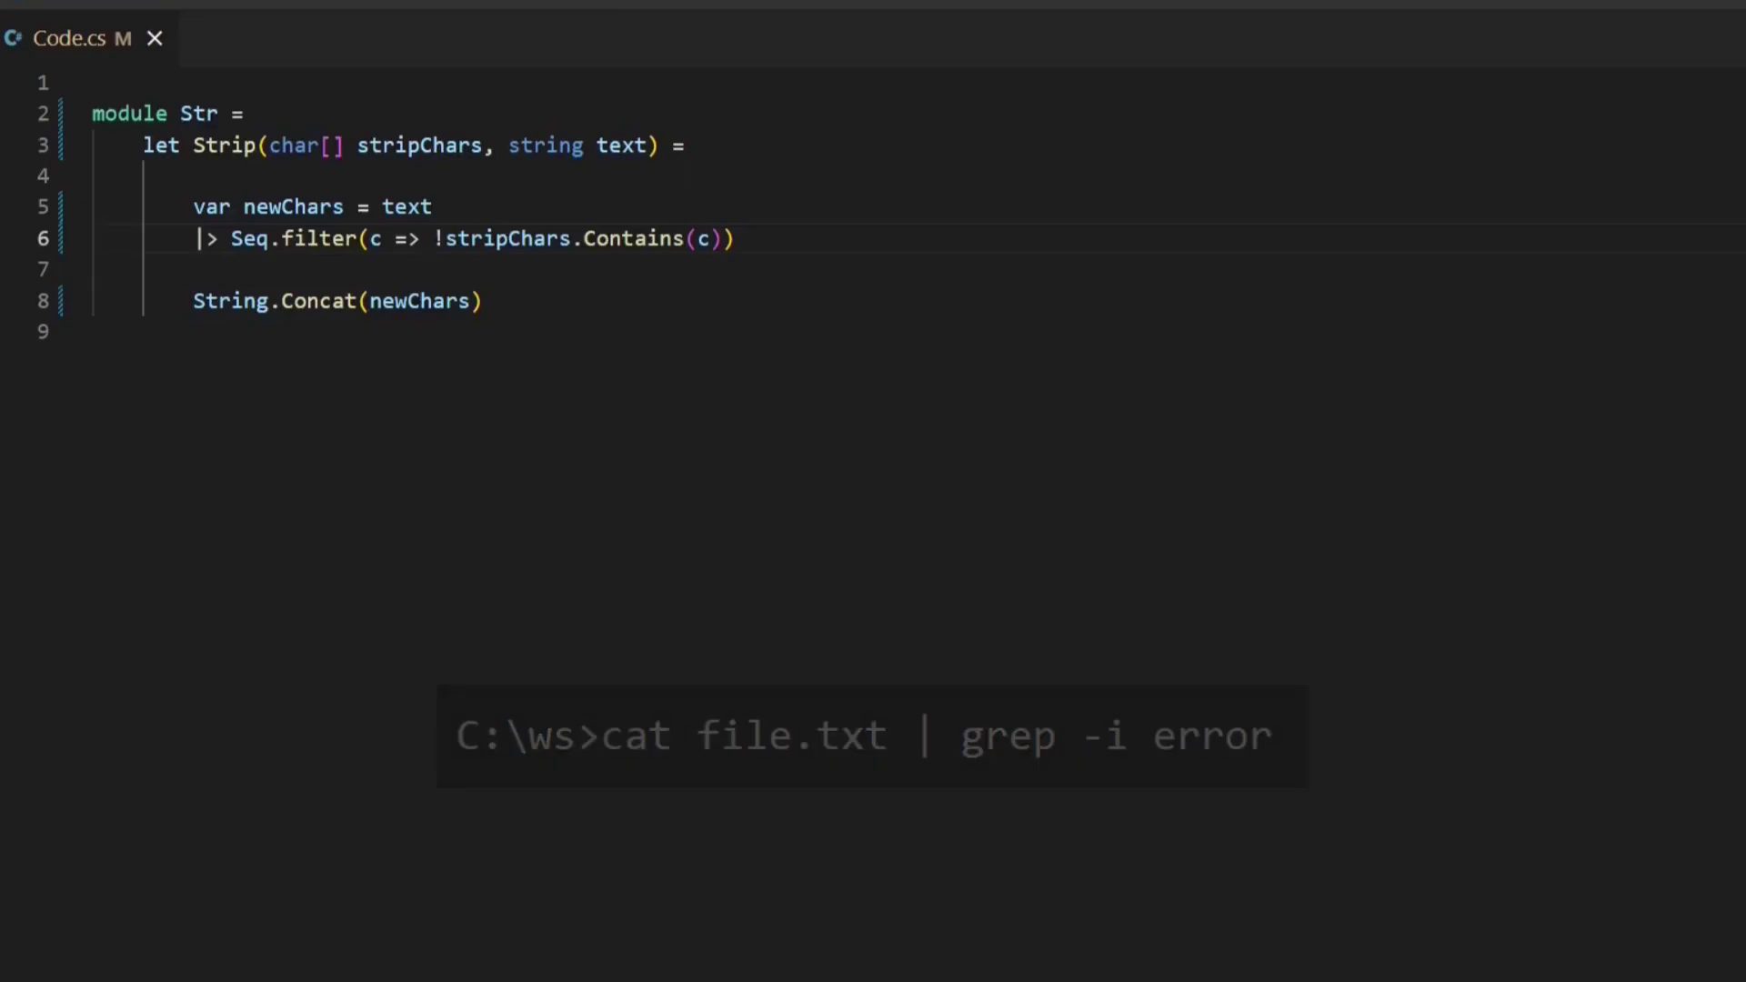
pyautogui.press('Up')
pyautogui.press('Right')
pyautogui.press('Right')
pyautogui.press('Right')
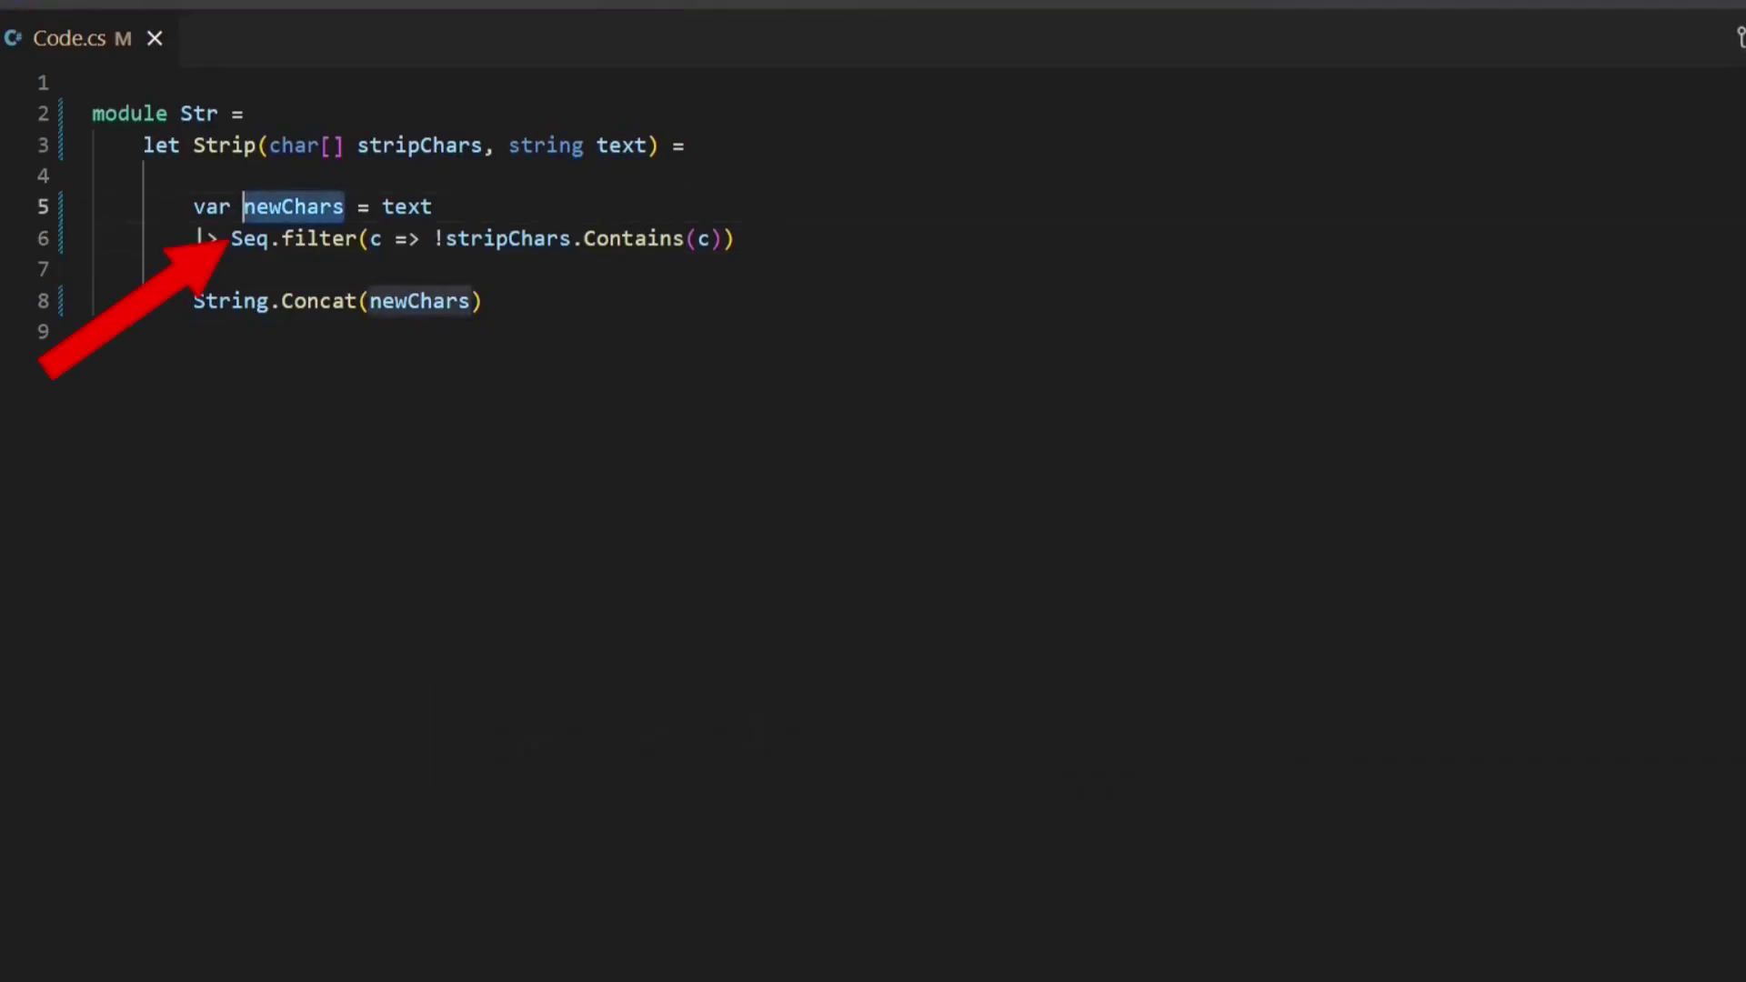
pyautogui.hotkey('ctrl', 'Right')
pyautogui.hotkey('ctrl', 'Right')
pyautogui.press('Right')
pyautogui.hotkey('shift', 'Home')
pyautogui.press('BackSpace')
pyautogui.press('Down')
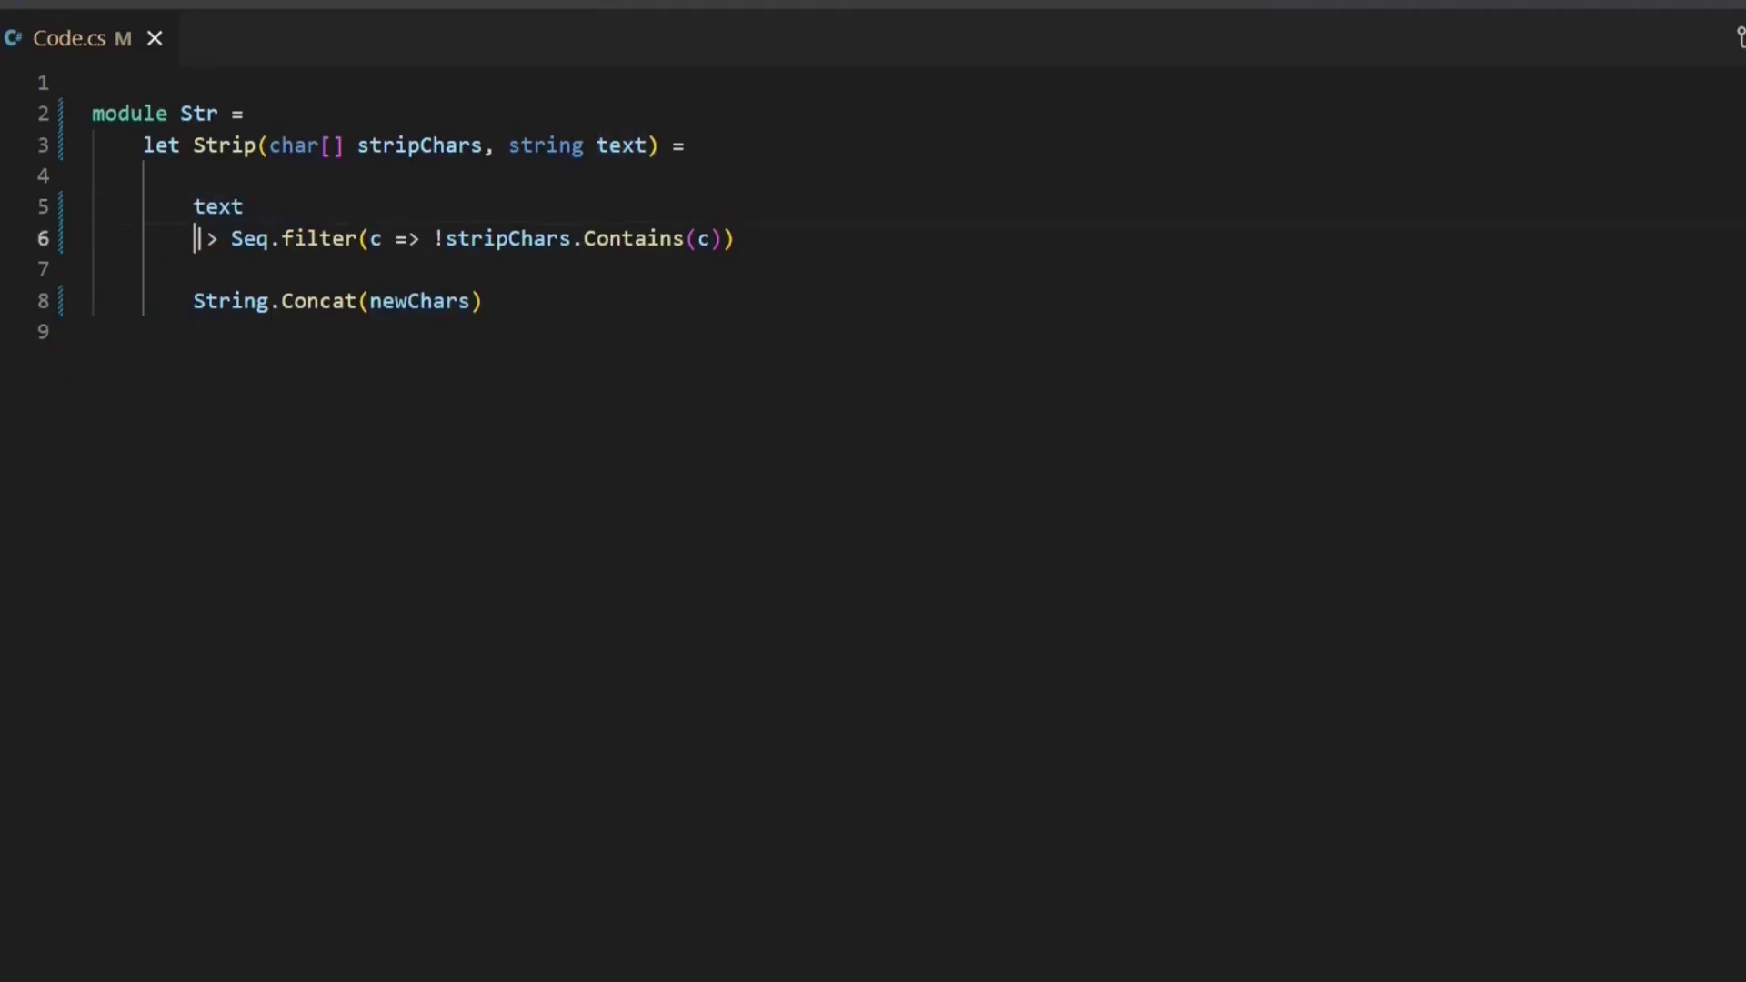
# Put '|> String.Concat' on an indented next line and drop its newChars argument.
pyautogui.press('Down')
pyautogui.press('Tab')
pyautogui.press('Tab')
pyautogui.write('|>')
pyautogui.press('Delete')
pyautogui.hotkey('ctrl', 'Delete')
pyautogui.press('End')
pyautogui.press('BackSpace')
pyautogui.press('BackSpace')
pyautogui.press('BackSpace')
pyautogui.press('BackSpace')
pyautogui.press('BackSpace')
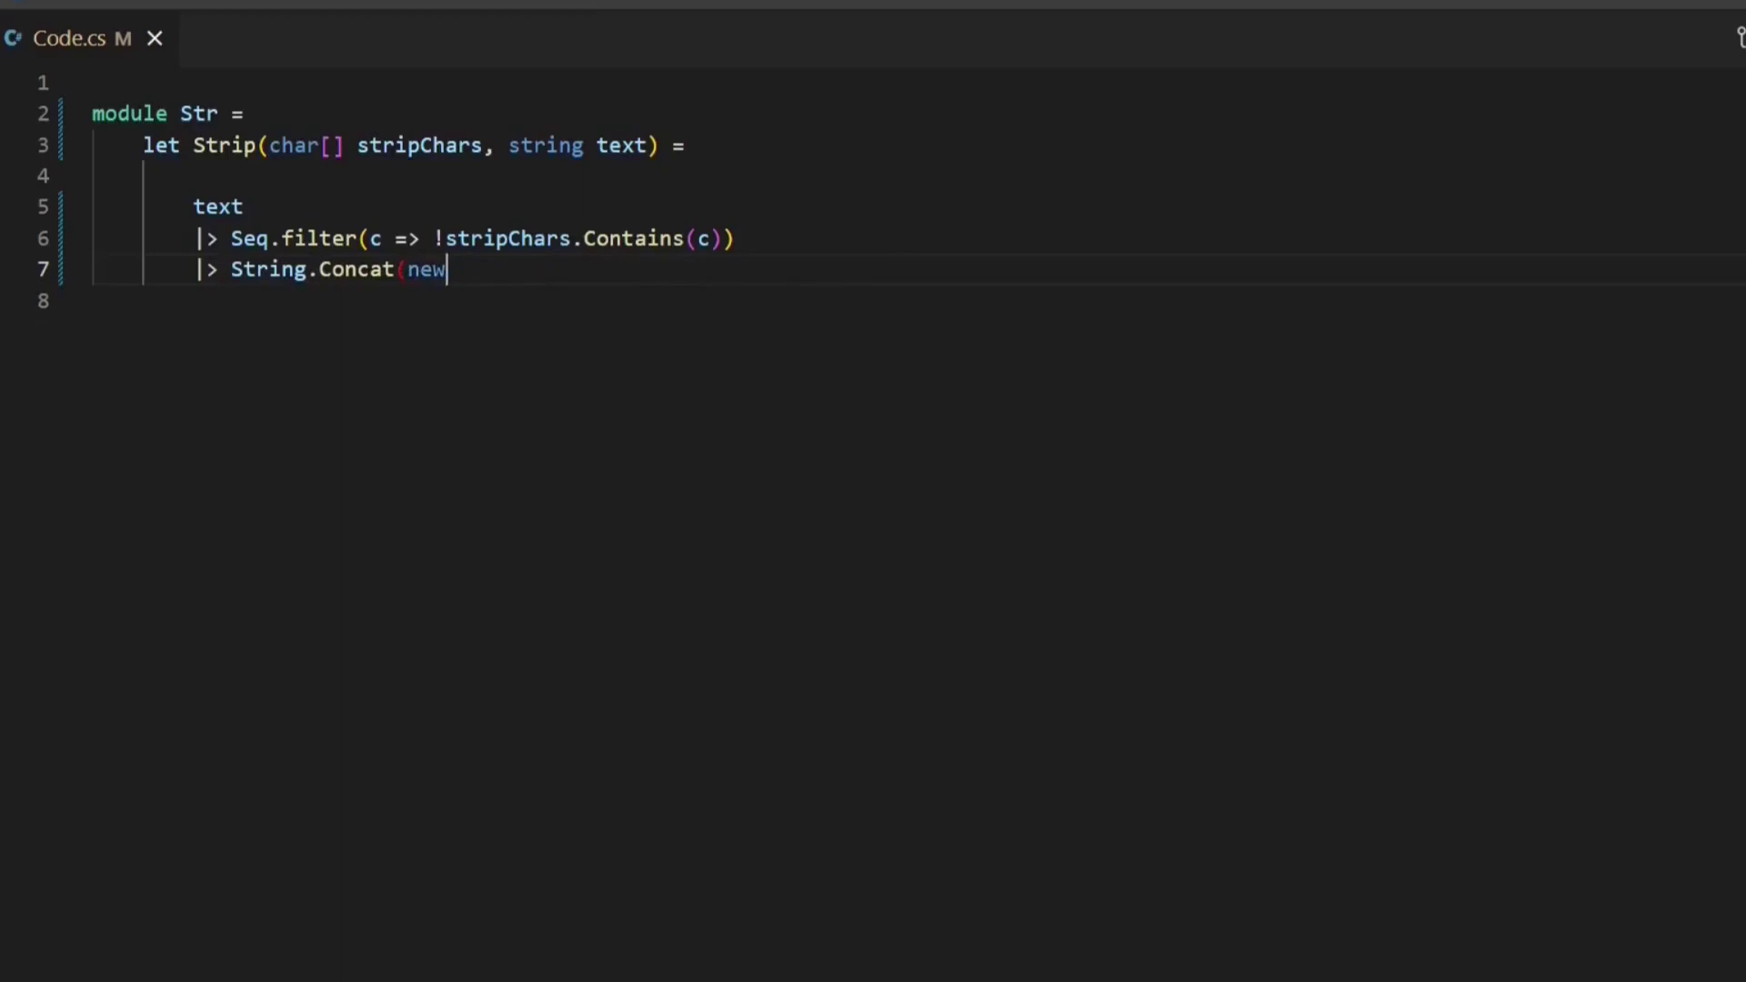
pyautogui.press('BackSpace')
pyautogui.press('BackSpace')
pyautogui.press('BackSpace')
# Pipe stripChars into lowercase Seq.contains(c) inside the filter lambda.
pyautogui.press('Up')
pyautogui.hotkey('shift', 'alt', 'Right')
pyautogui.hotkey('shift', 'alt', 'Right')
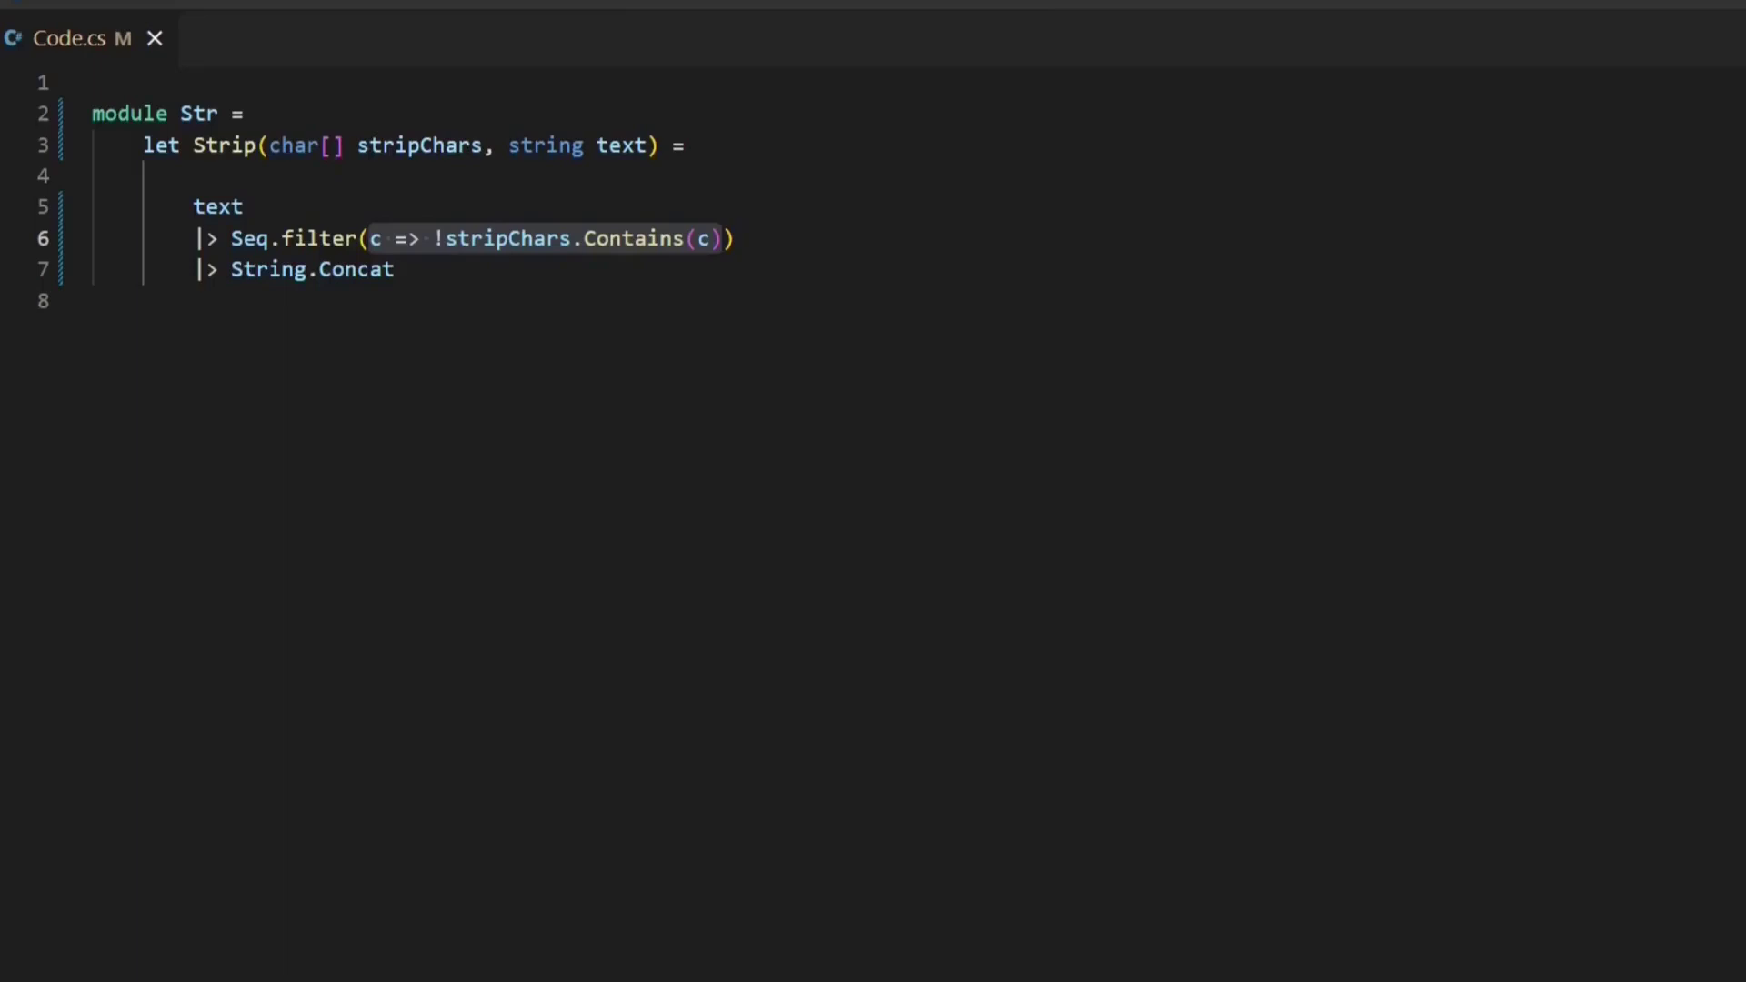
pyautogui.press('Left')
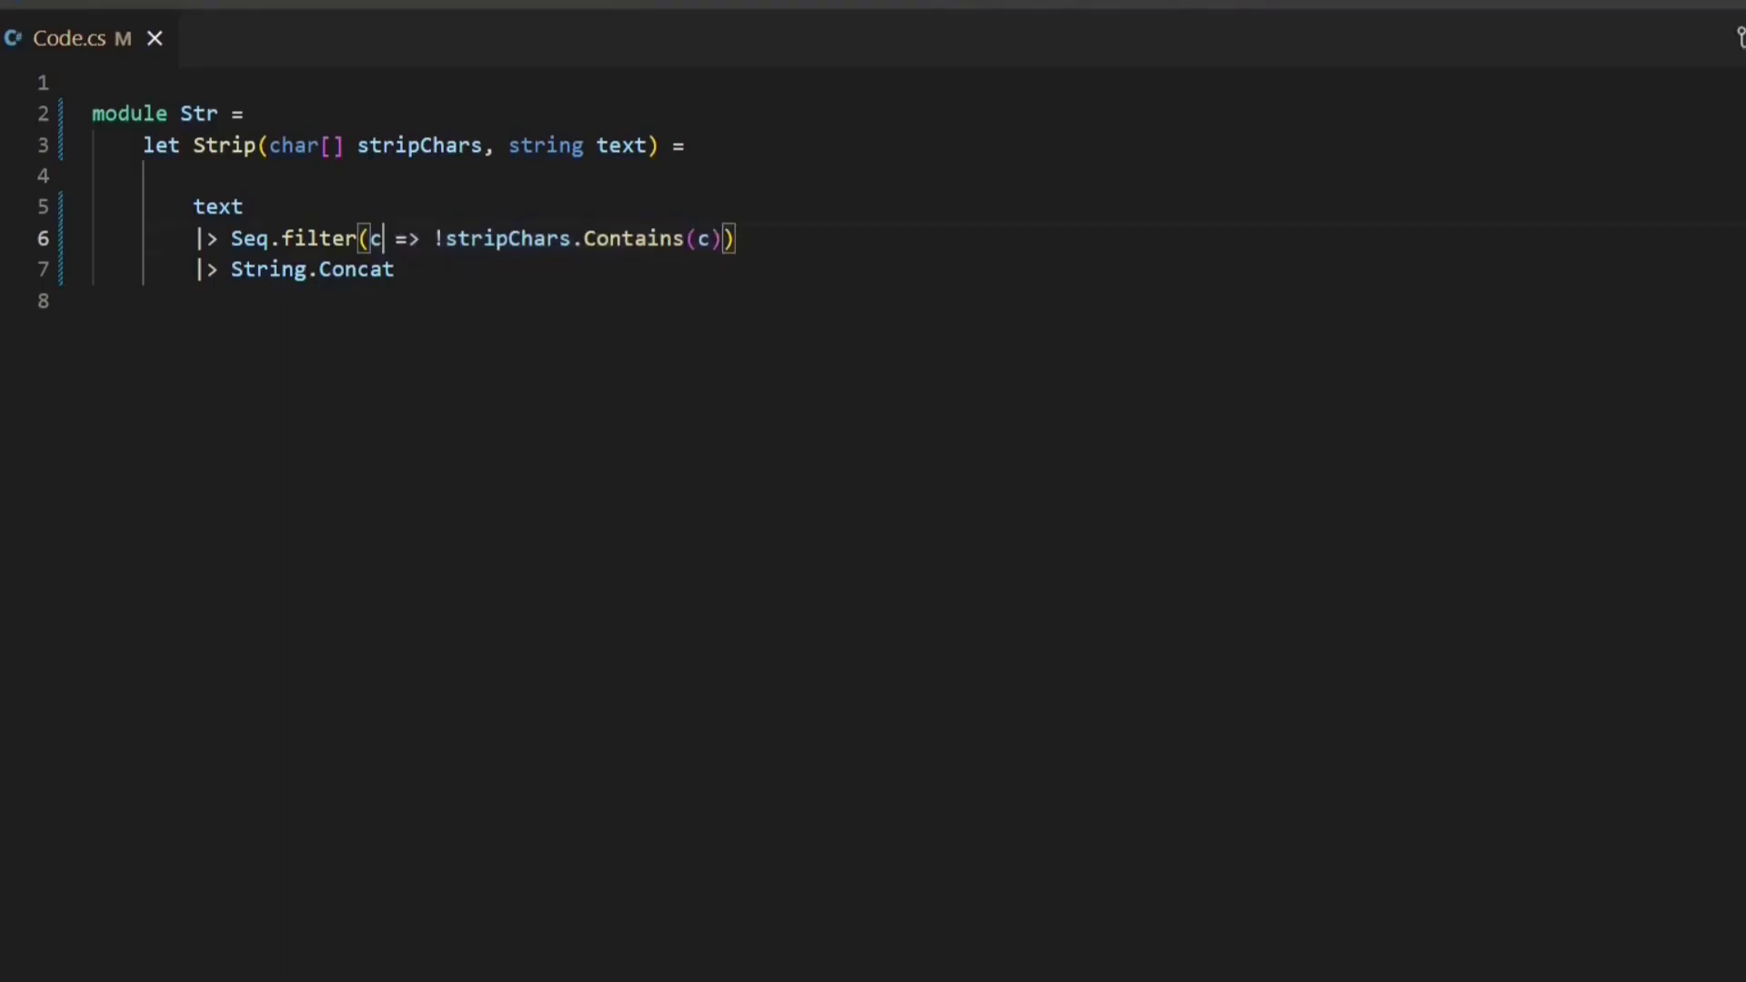
pyautogui.hotkey('ctrl', 'Right')
pyautogui.hotkey('ctrl', 'Right')
pyautogui.hotkey('ctrl', 'Right')
pyautogui.press('Delete')
pyautogui.write('|> Seq.')
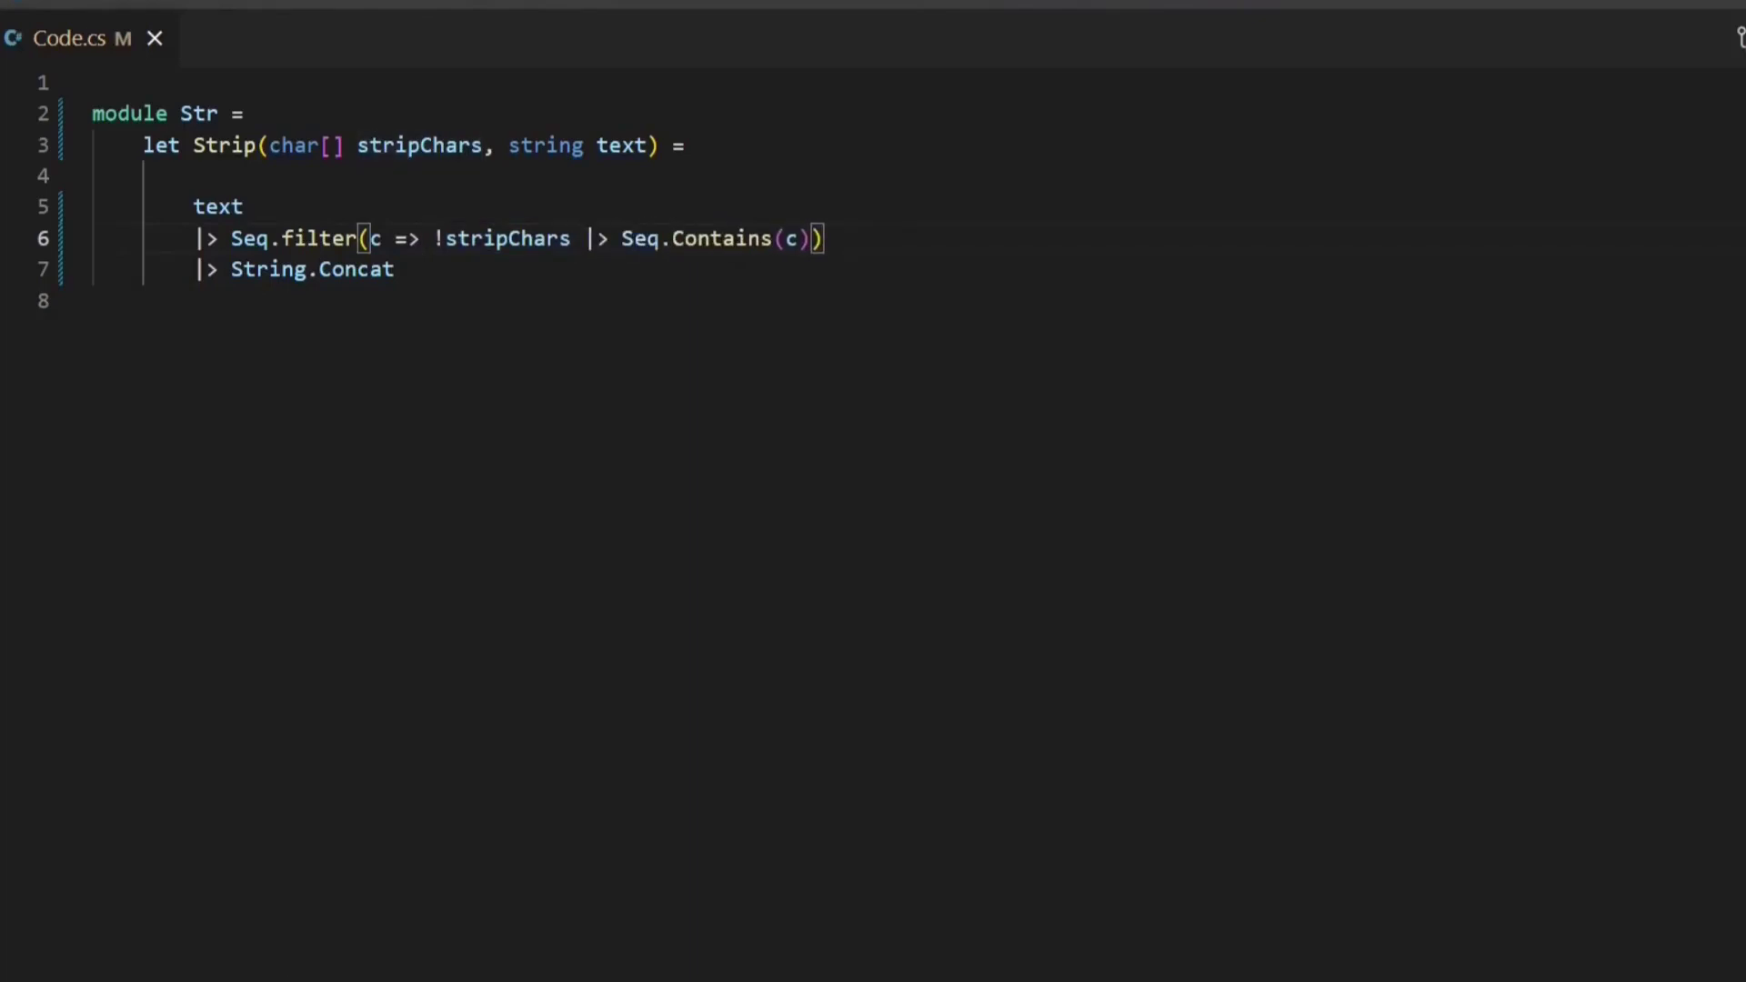
pyautogui.press('Delete')
pyautogui.write('c')
# Replace the '!' with a trailing '|> not' and rewrite 'c =>' as 'fun c ->'.
pyautogui.press('End')
pyautogui.press('Left')
pyautogui.write('|> ')
pyautogui.write('not')
pyautogui.hotkey('ctrl', 'Left')
pyautogui.hotkey('ctrl', 'Left')
pyautogui.hotkey('ctrl', 'Left')
pyautogui.press('BackSpace')
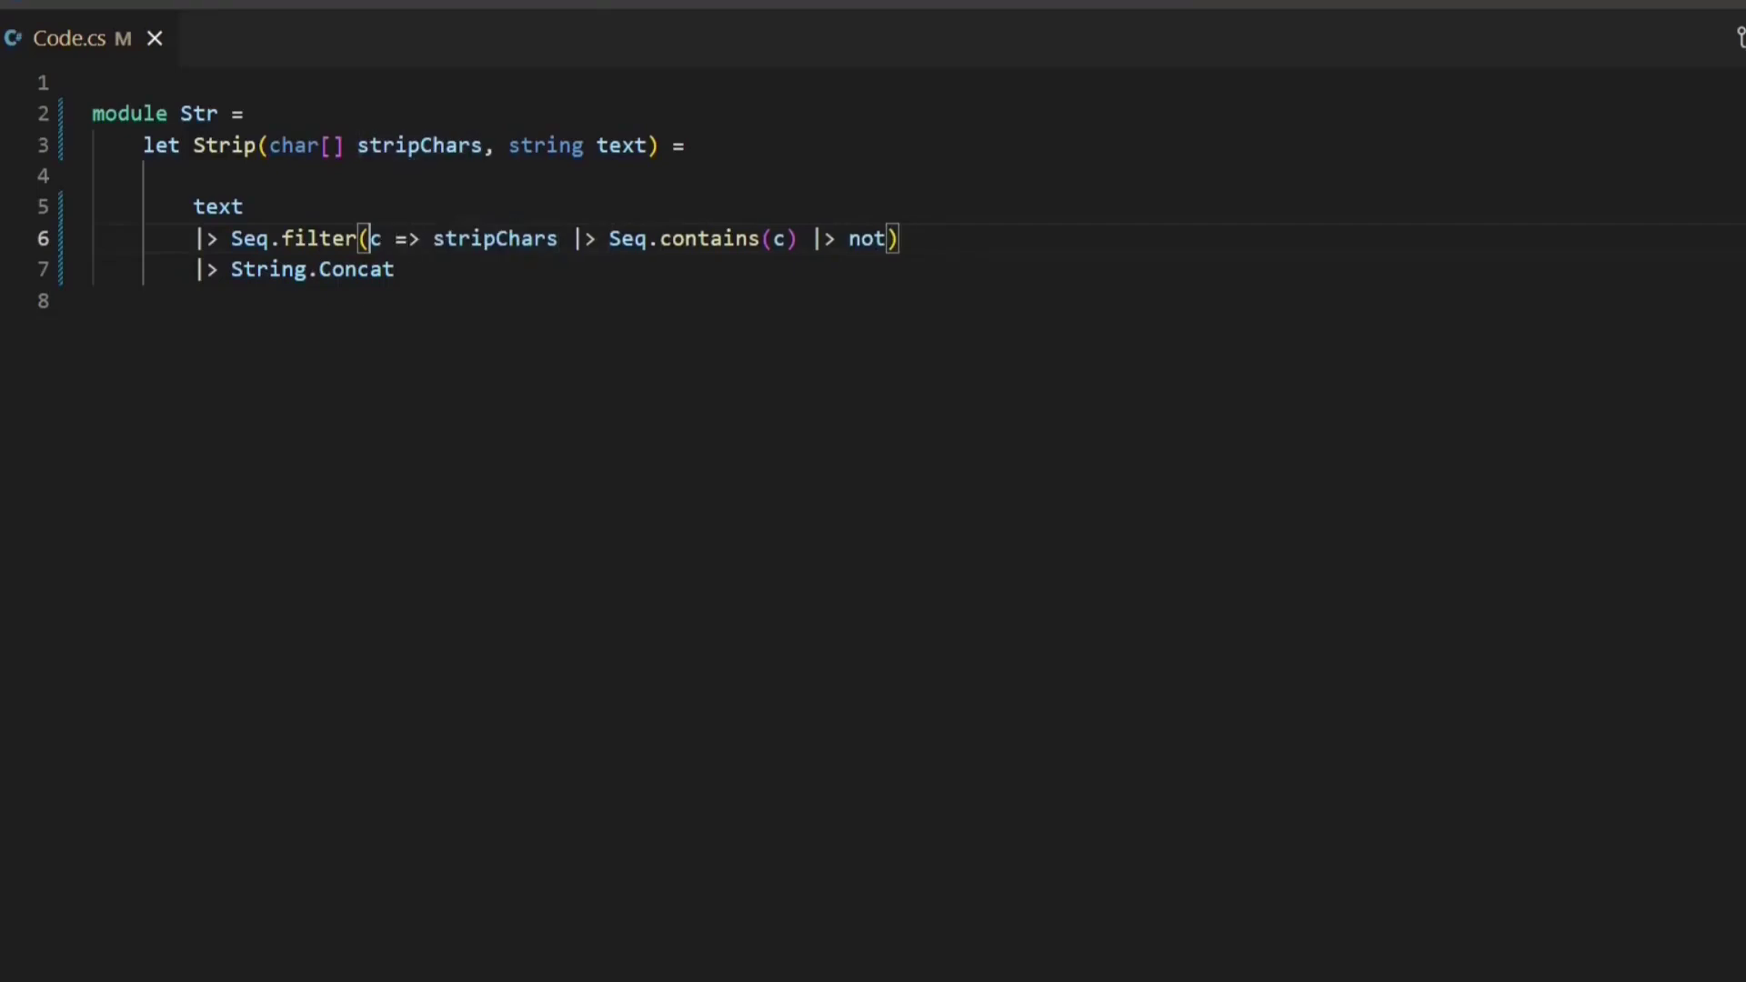
pyautogui.write('fun')
pyautogui.press('Right')
pyautogui.press('Right')
pyautogui.press('Delete')
pyautogui.press('Delete')
pyautogui.write('->')
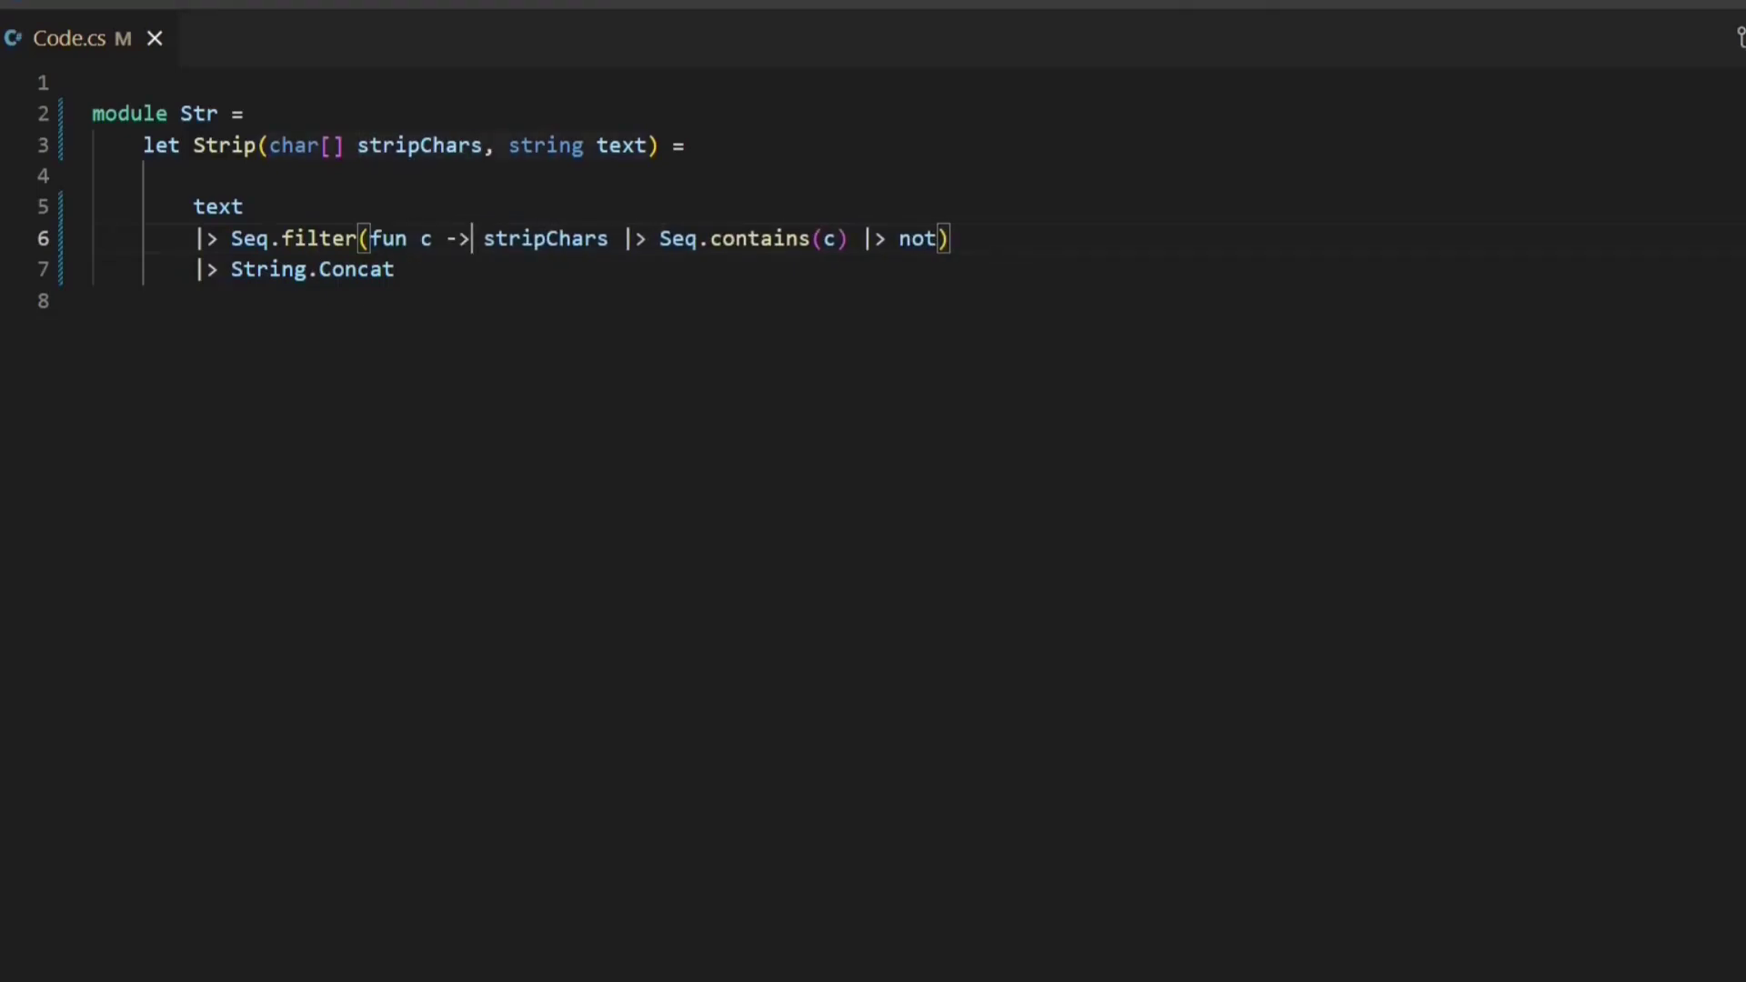
pyautogui.press('Up')
pyautogui.press('Up')
pyautogui.press('Up')
pyautogui.hotkey('shift', 'alt', 'Right')
pyautogui.hotkey('shift', 'alt', 'Right')
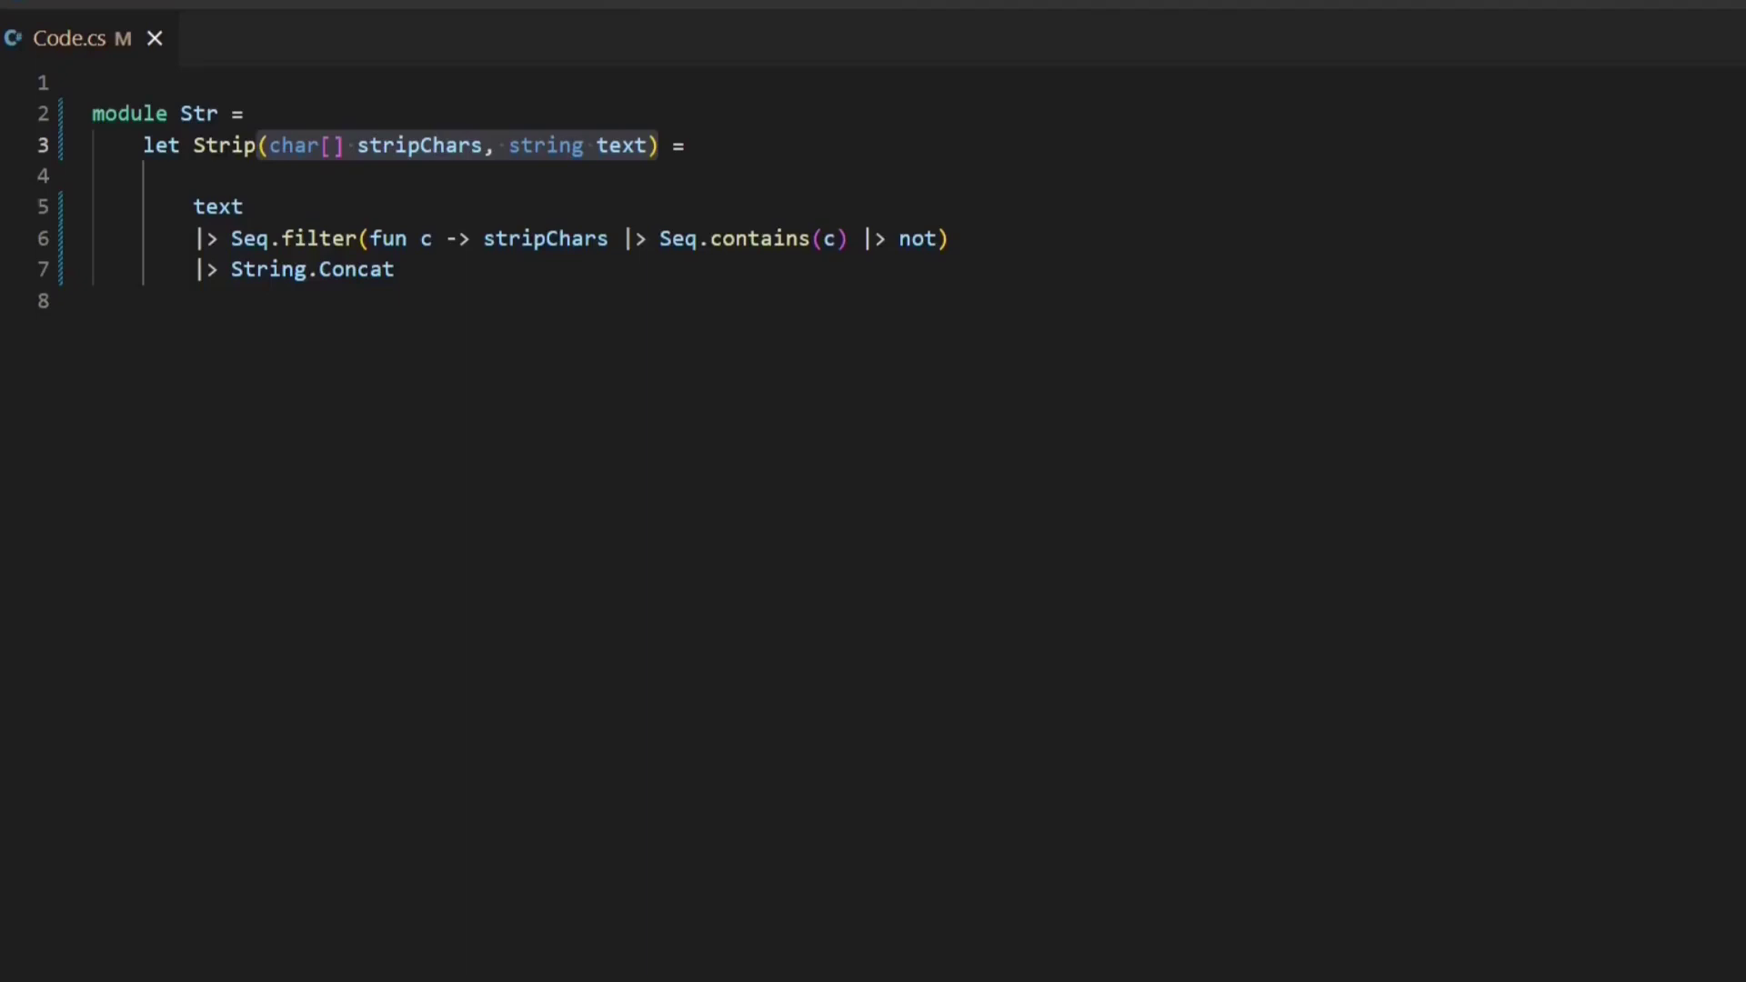
# Split Strip's parameters into separate stripChars and (text:string) groups, removing the comma and C# types.
pyautogui.press('Left')
pyautogui.press('Left')
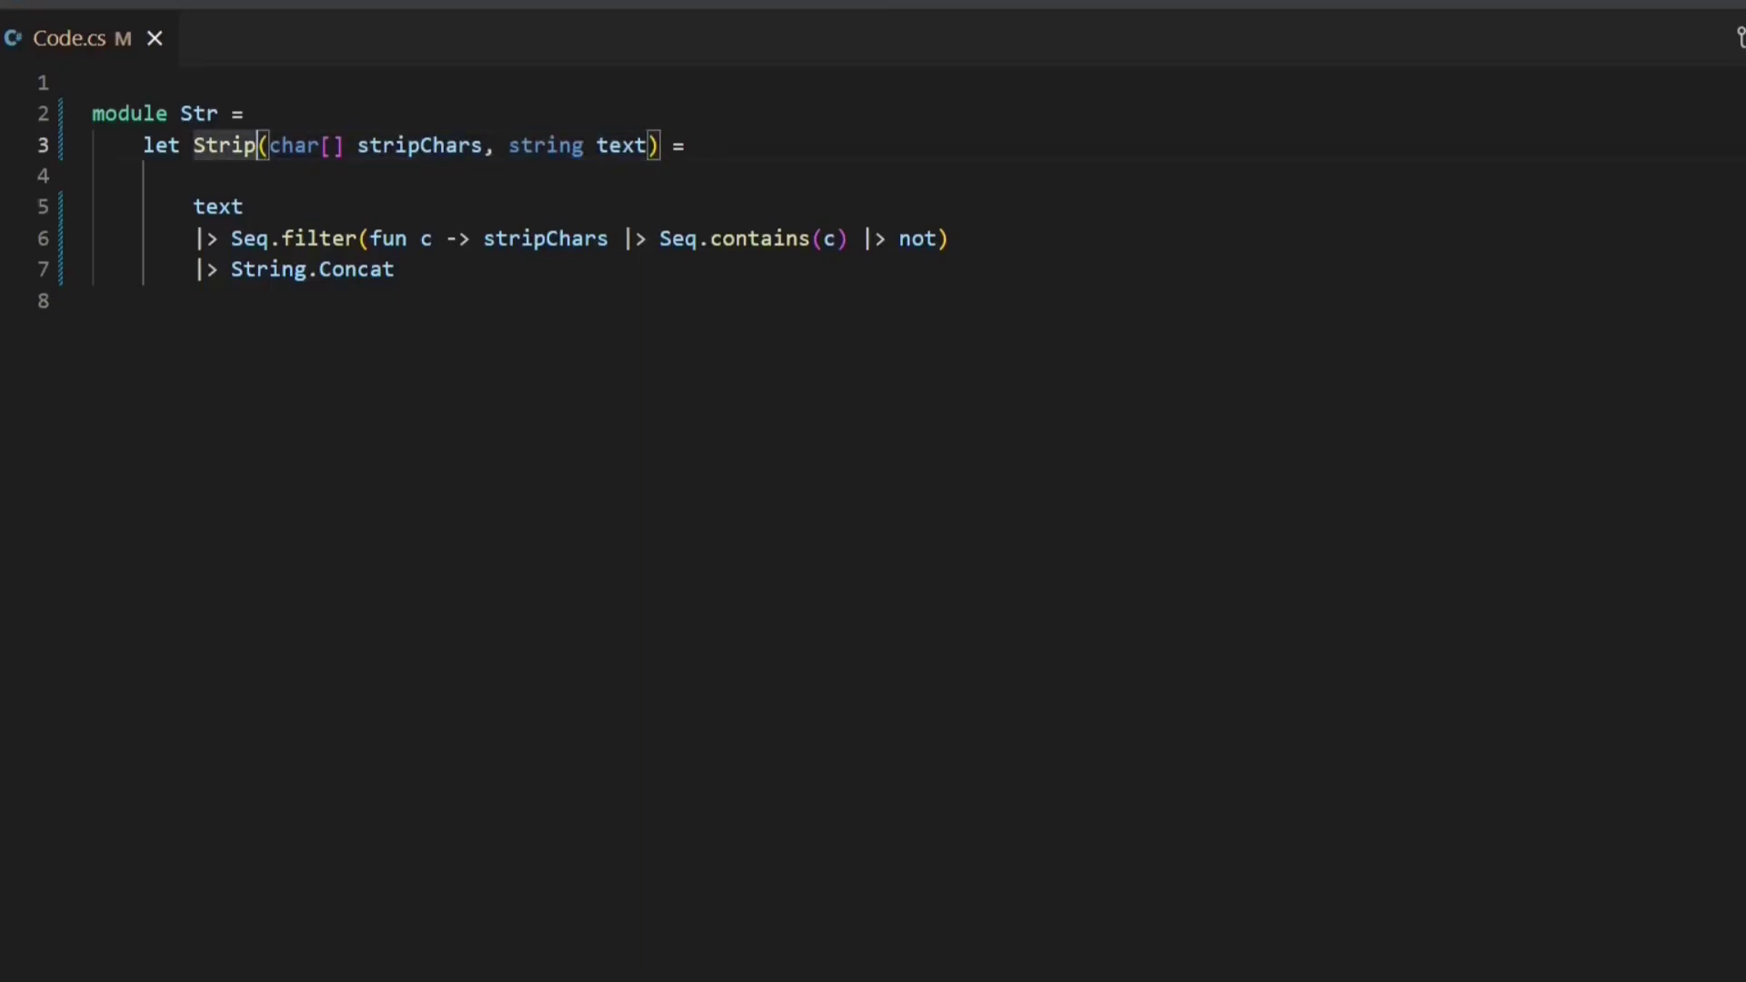
pyautogui.hotkey('ctrl', 'Right')
pyautogui.hotkey('ctrl', 'Right')
pyautogui.hotkey('ctrl', 'Right')
pyautogui.press('Right')
pyautogui.press('BackSpace')
pyautogui.write(')')
pyautogui.press('Right')
pyautogui.write('(')
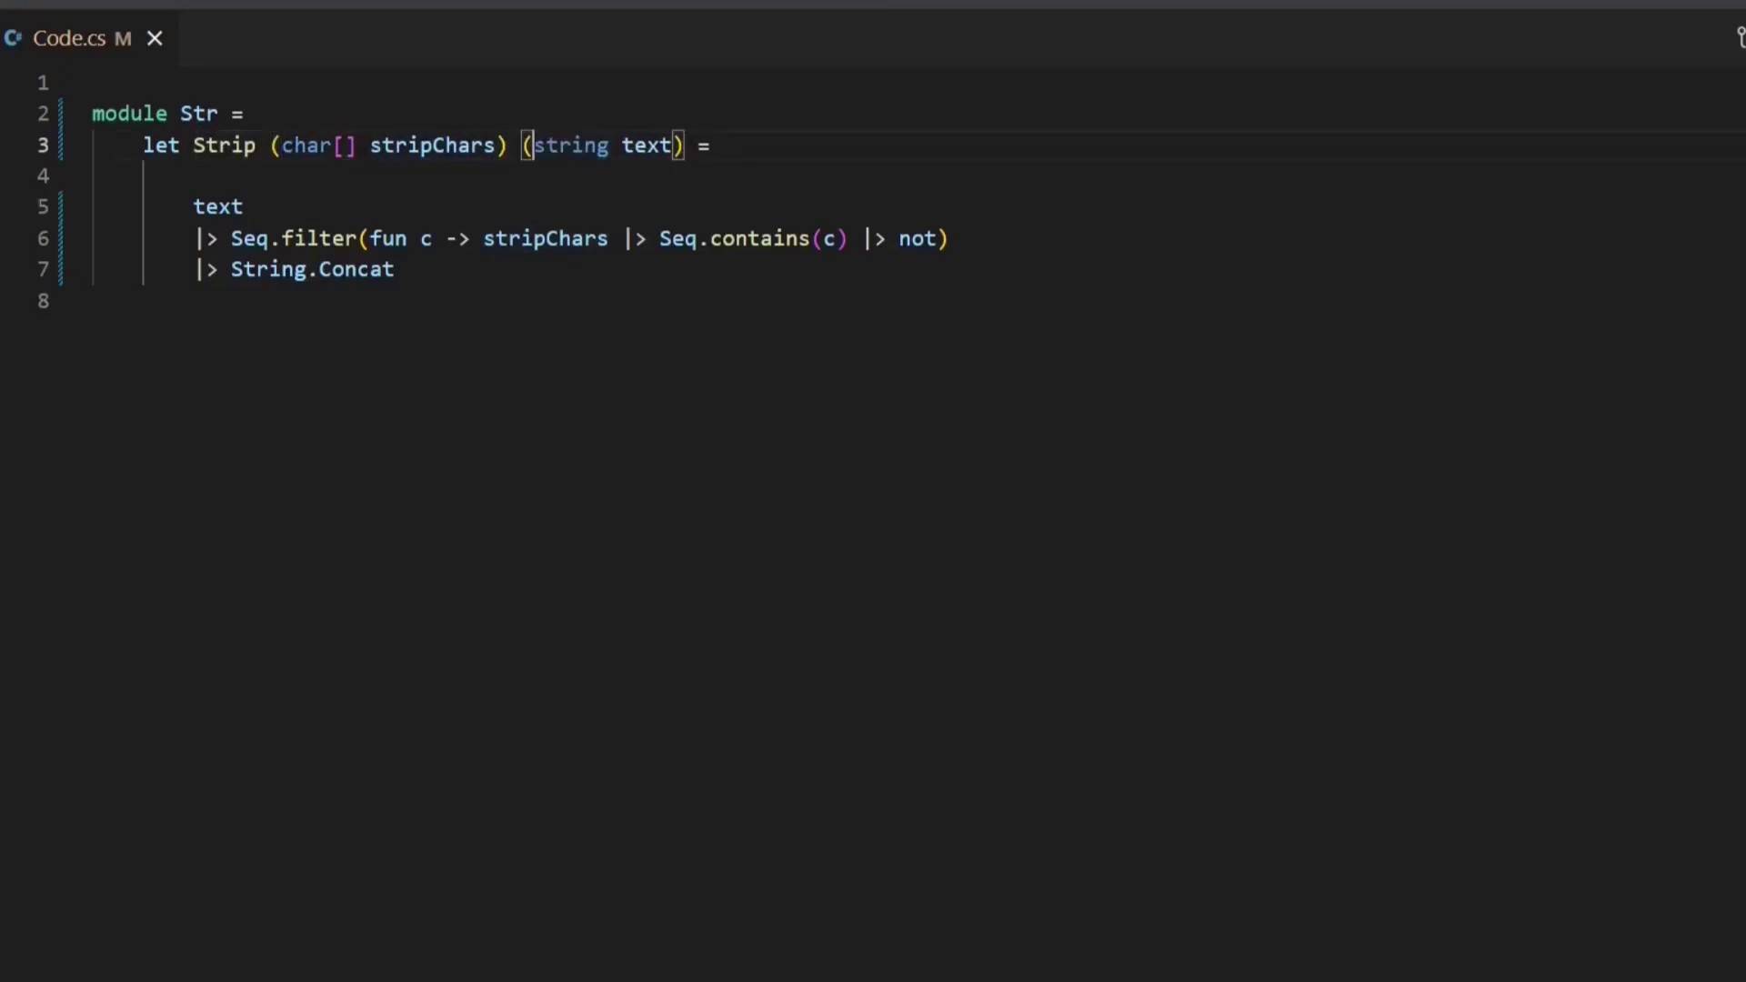
pyautogui.hotkey('ctrl', 'shift', 'Right')
pyautogui.press('Delete')
pyautogui.press('Delete')
pyautogui.hotkey('ctrl', 'Right')
pyautogui.write(':string')
pyautogui.hotkey('ctrl', 'Left')
pyautogui.hotkey('ctrl', 'Left')
pyautogui.hotkey('ctrl', 'Left')
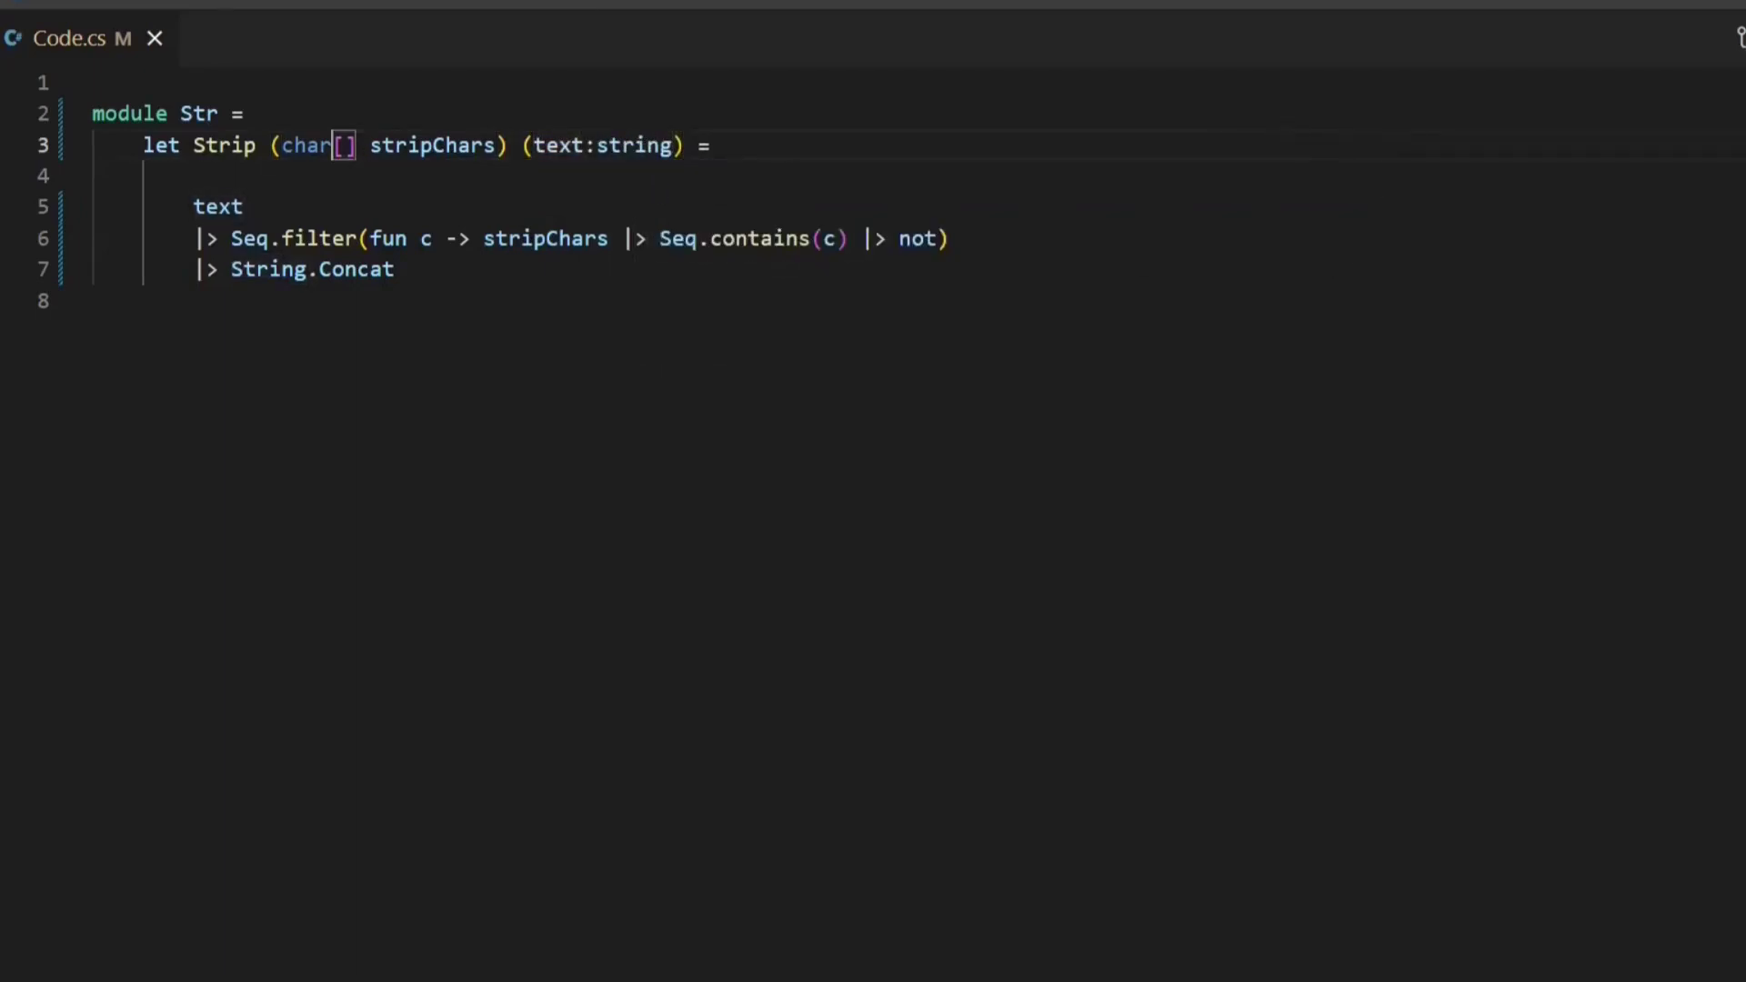
pyautogui.hotkey('ctrl', 'shift', 'Left')
pyautogui.press('Delete')
pyautogui.press('Delete')
pyautogui.press('Delete')
pyautogui.press('Delete')
pyautogui.hotkey('ctrl', 'Right')
pyautogui.write(':cha')
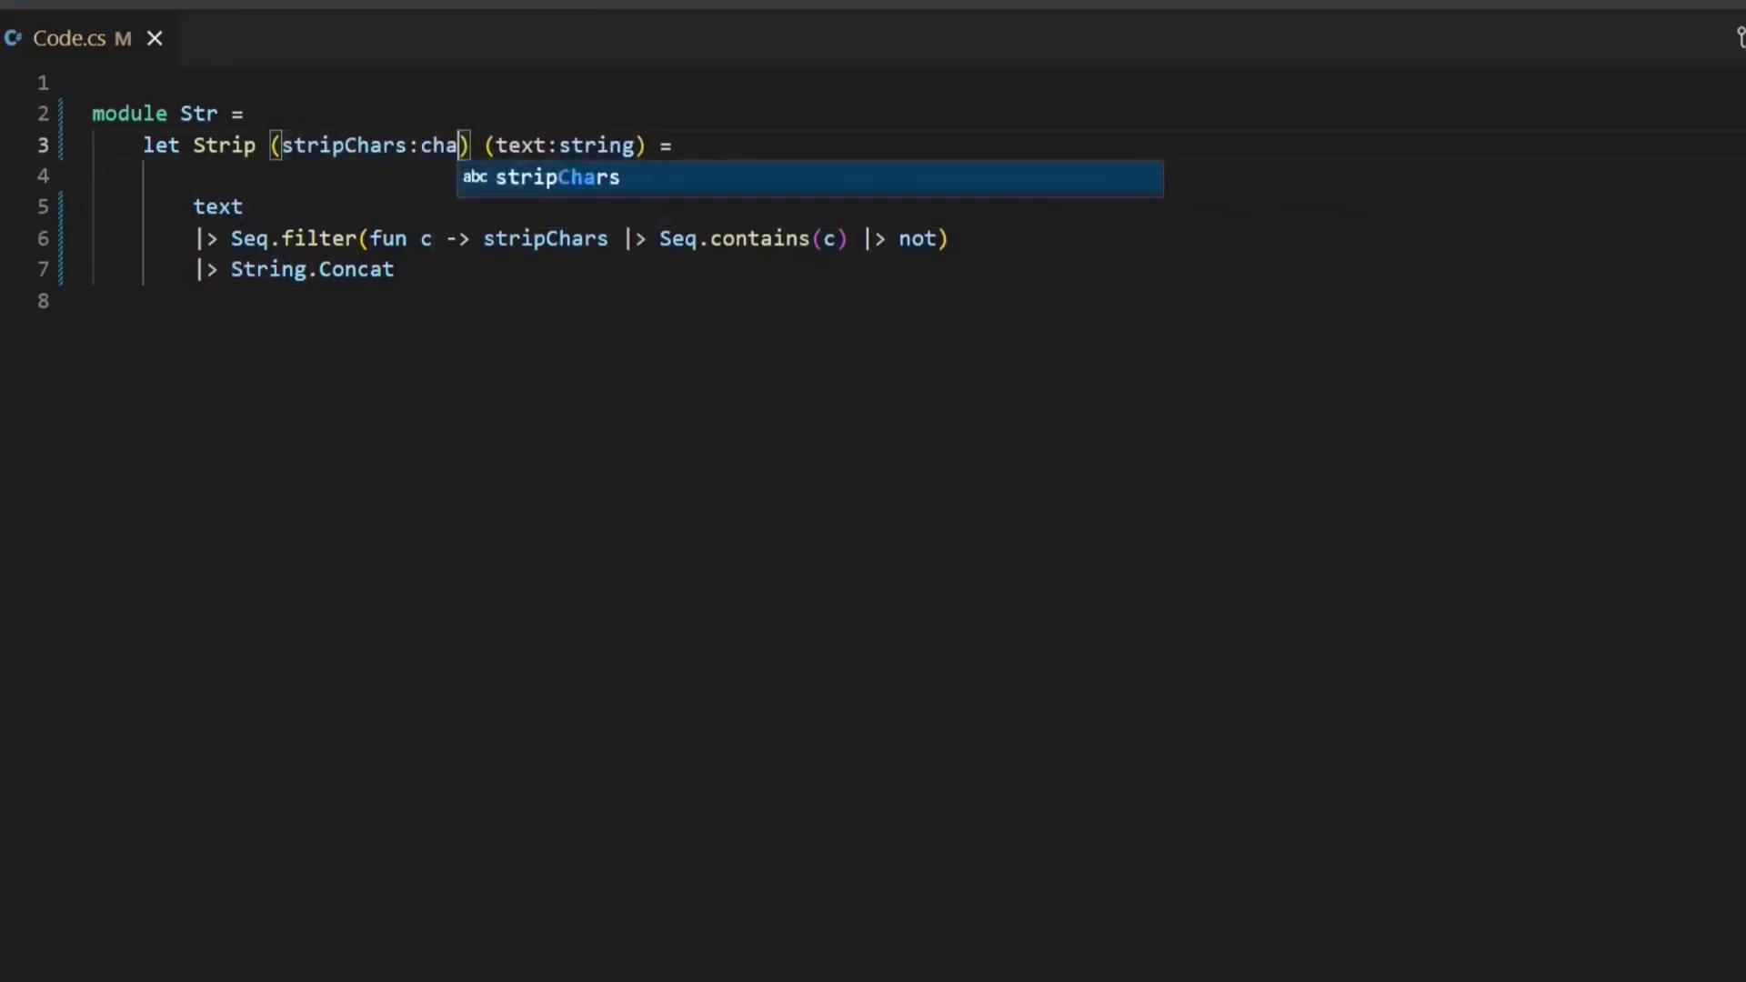
pyautogui.write('r[')
# Remove the parentheses around c in Seq.contains on line 6.
pyautogui.press('Down')
pyautogui.press('Down')
pyautogui.press('Down')
pyautogui.hotkey('ctrl', 'Right')
pyautogui.hotkey('ctrl', 'Right')
pyautogui.hotkey('ctrl', 'Right')
pyautogui.hotkey('ctrl', 'Right')
pyautogui.hotkey('ctrl', 'Right')
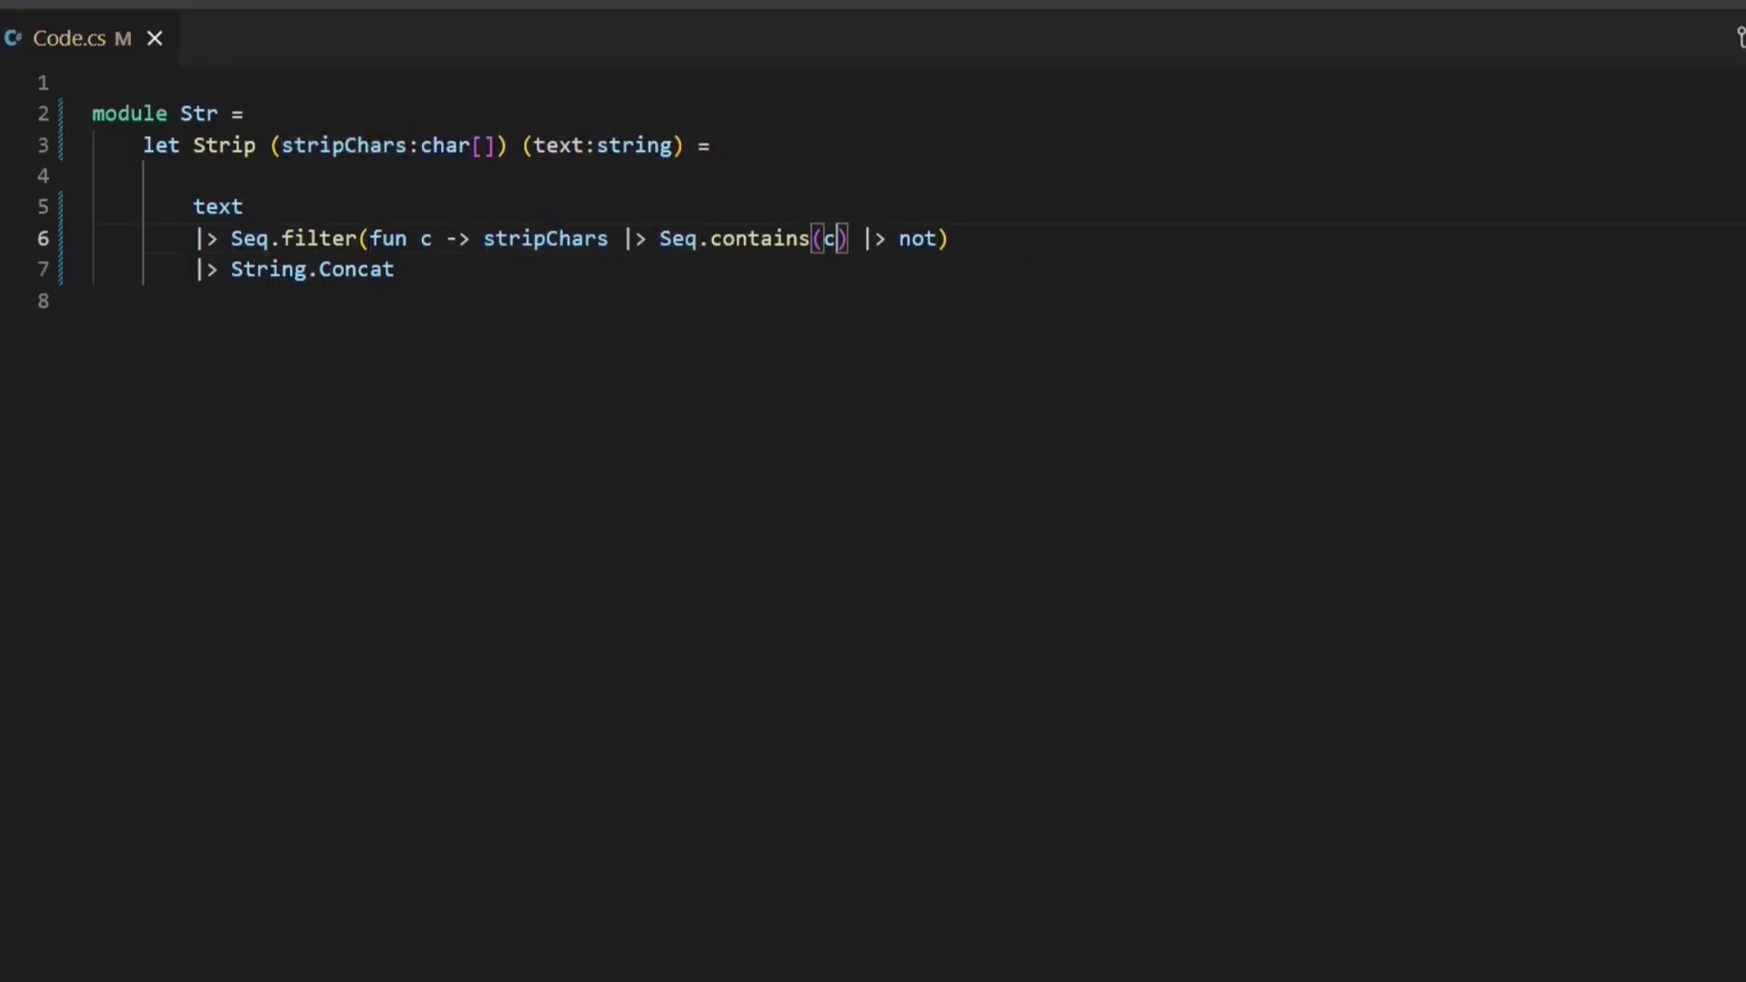
pyautogui.press('BackSpace')
pyautogui.press('Right')
pyautogui.press('Delete')
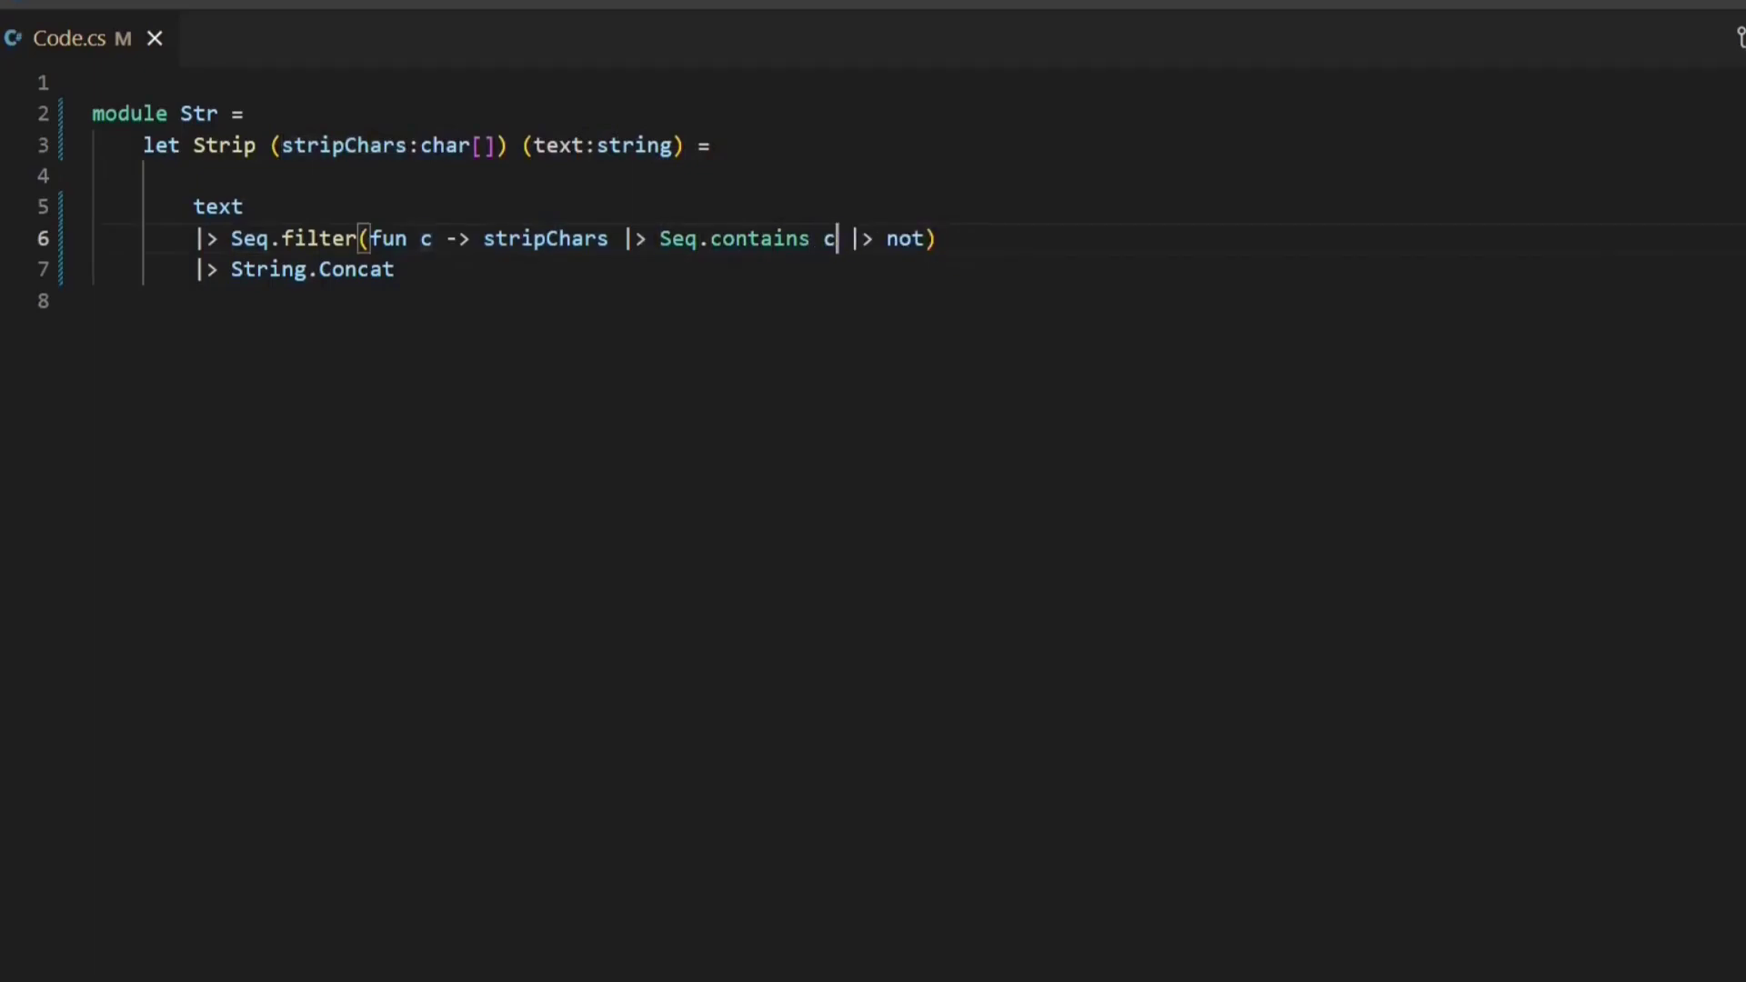
# Remove the char[] annotation and surrounding parentheses, leaving stripChars untyped.
pyautogui.press('Up')
pyautogui.press('Up')
pyautogui.press('Up')
pyautogui.hotkey('ctrl', 'Left')
pyautogui.hotkey('ctrl', 'Left')
pyautogui.hotkey('ctrl', 'Left')
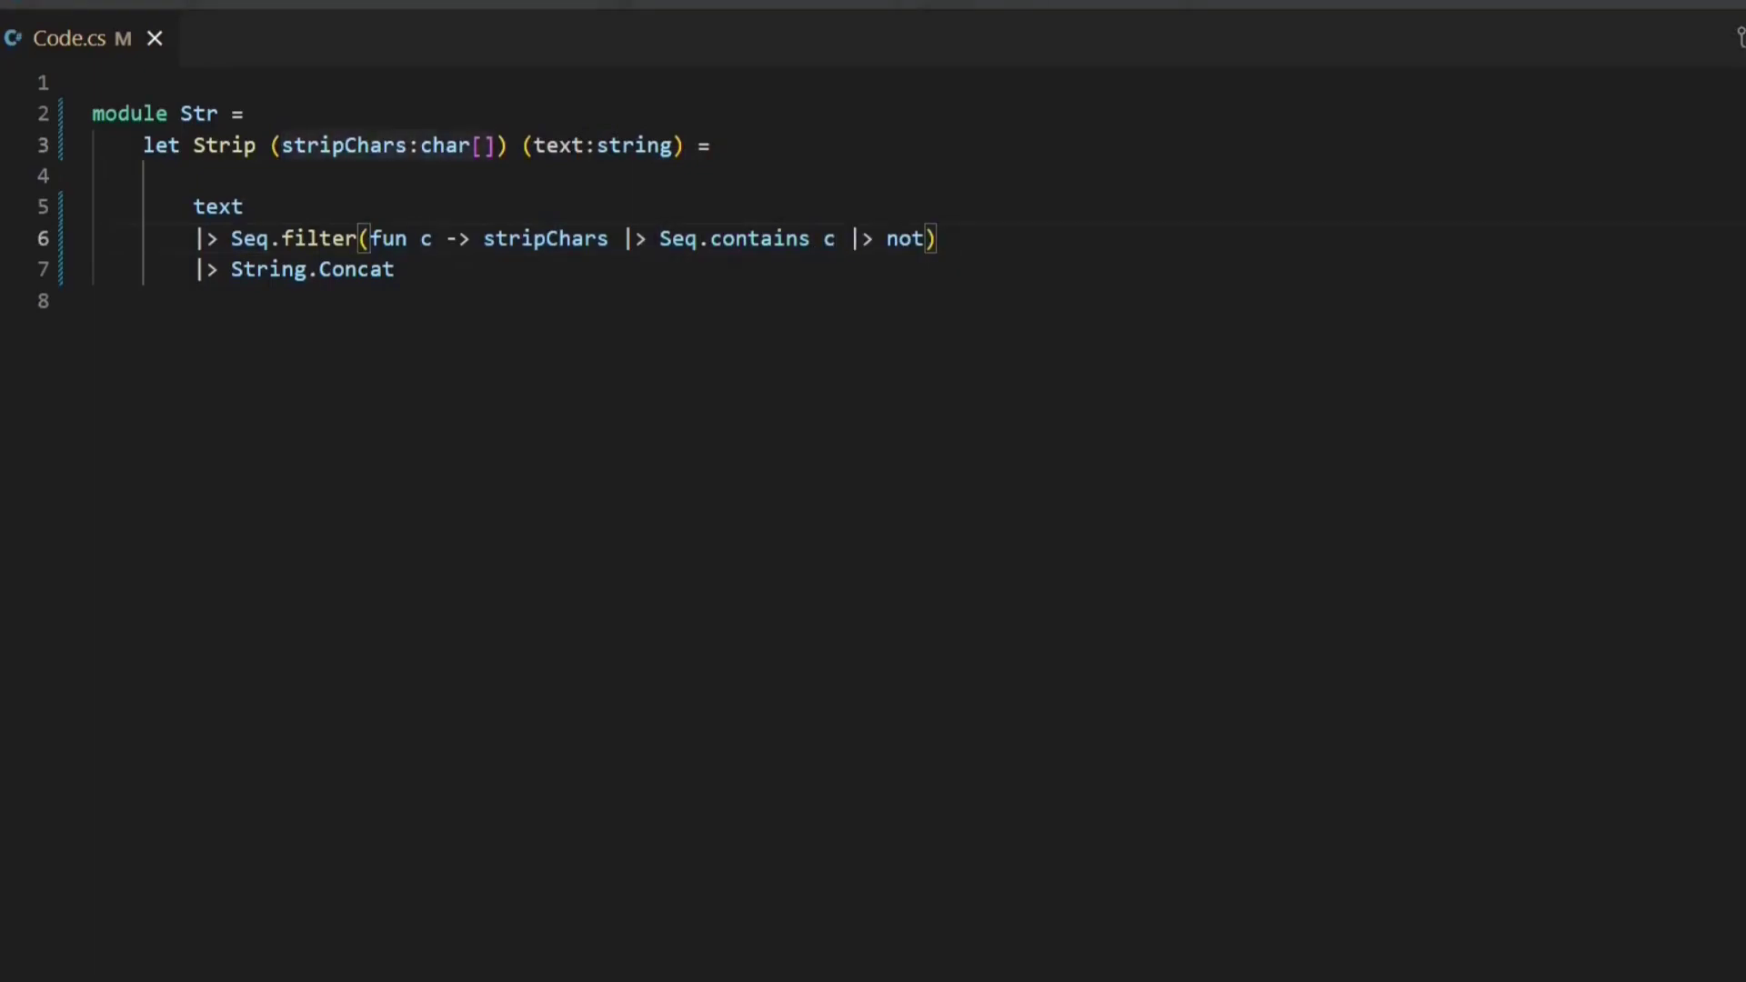
pyautogui.hotkey('ctrl', 'shift', 'Left')
pyautogui.hotkey('ctrl', 'shift', 'Left')
pyautogui.hotkey('ctrl', 'shift', 'Left')
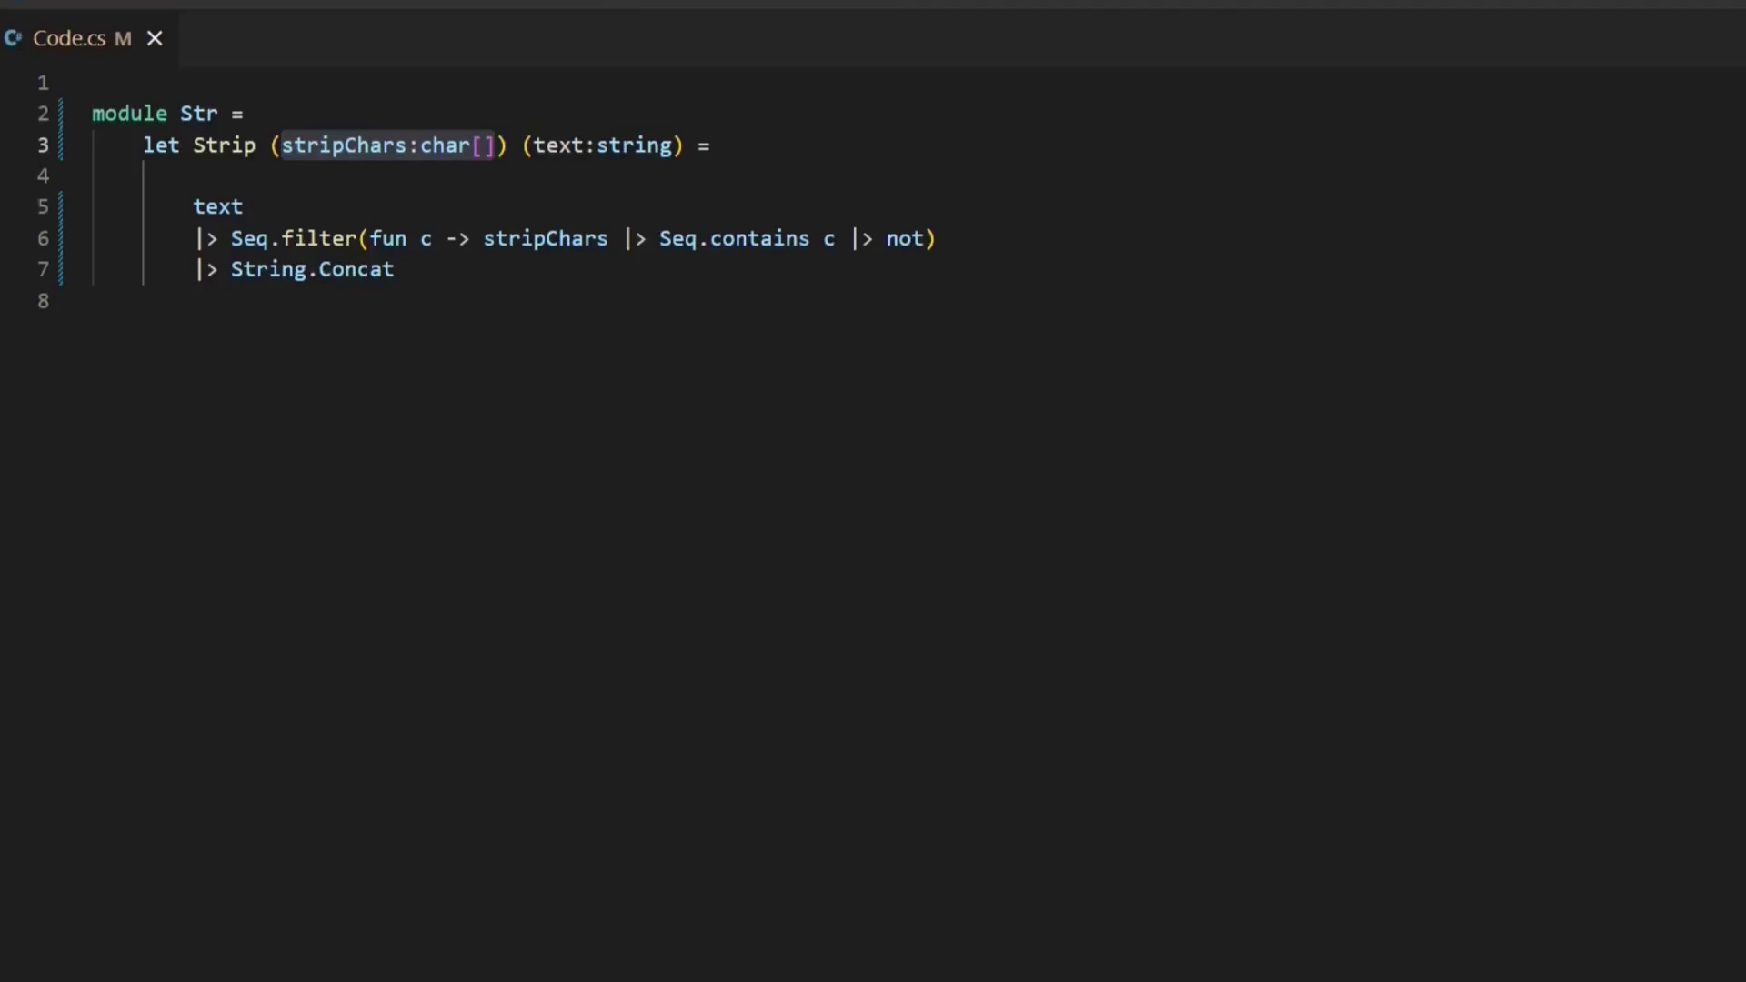
pyautogui.press('Right')
pyautogui.press('Left')
pyautogui.press('BackSpace')
pyautogui.hotkey('ctrl', 'BackSpace')
pyautogui.press('BackSpace')
pyautogui.press('Delete')
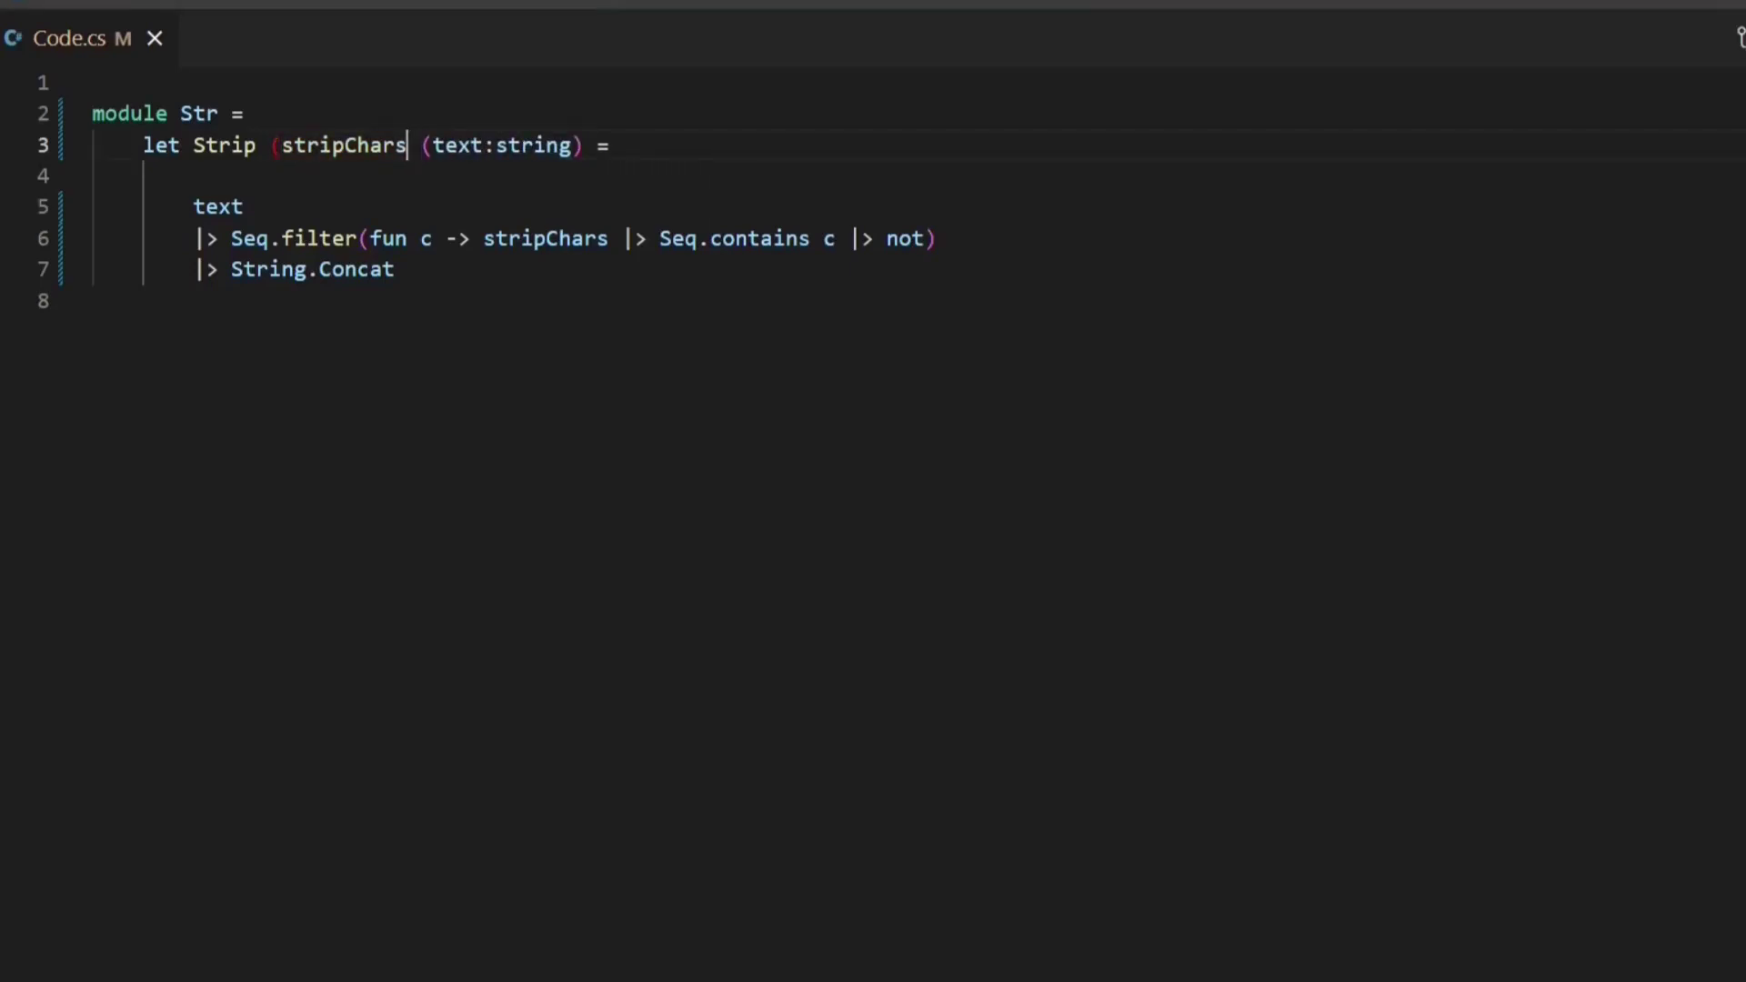
pyautogui.hotkey('ctrl', 'Left')
pyautogui.press('BackSpace')
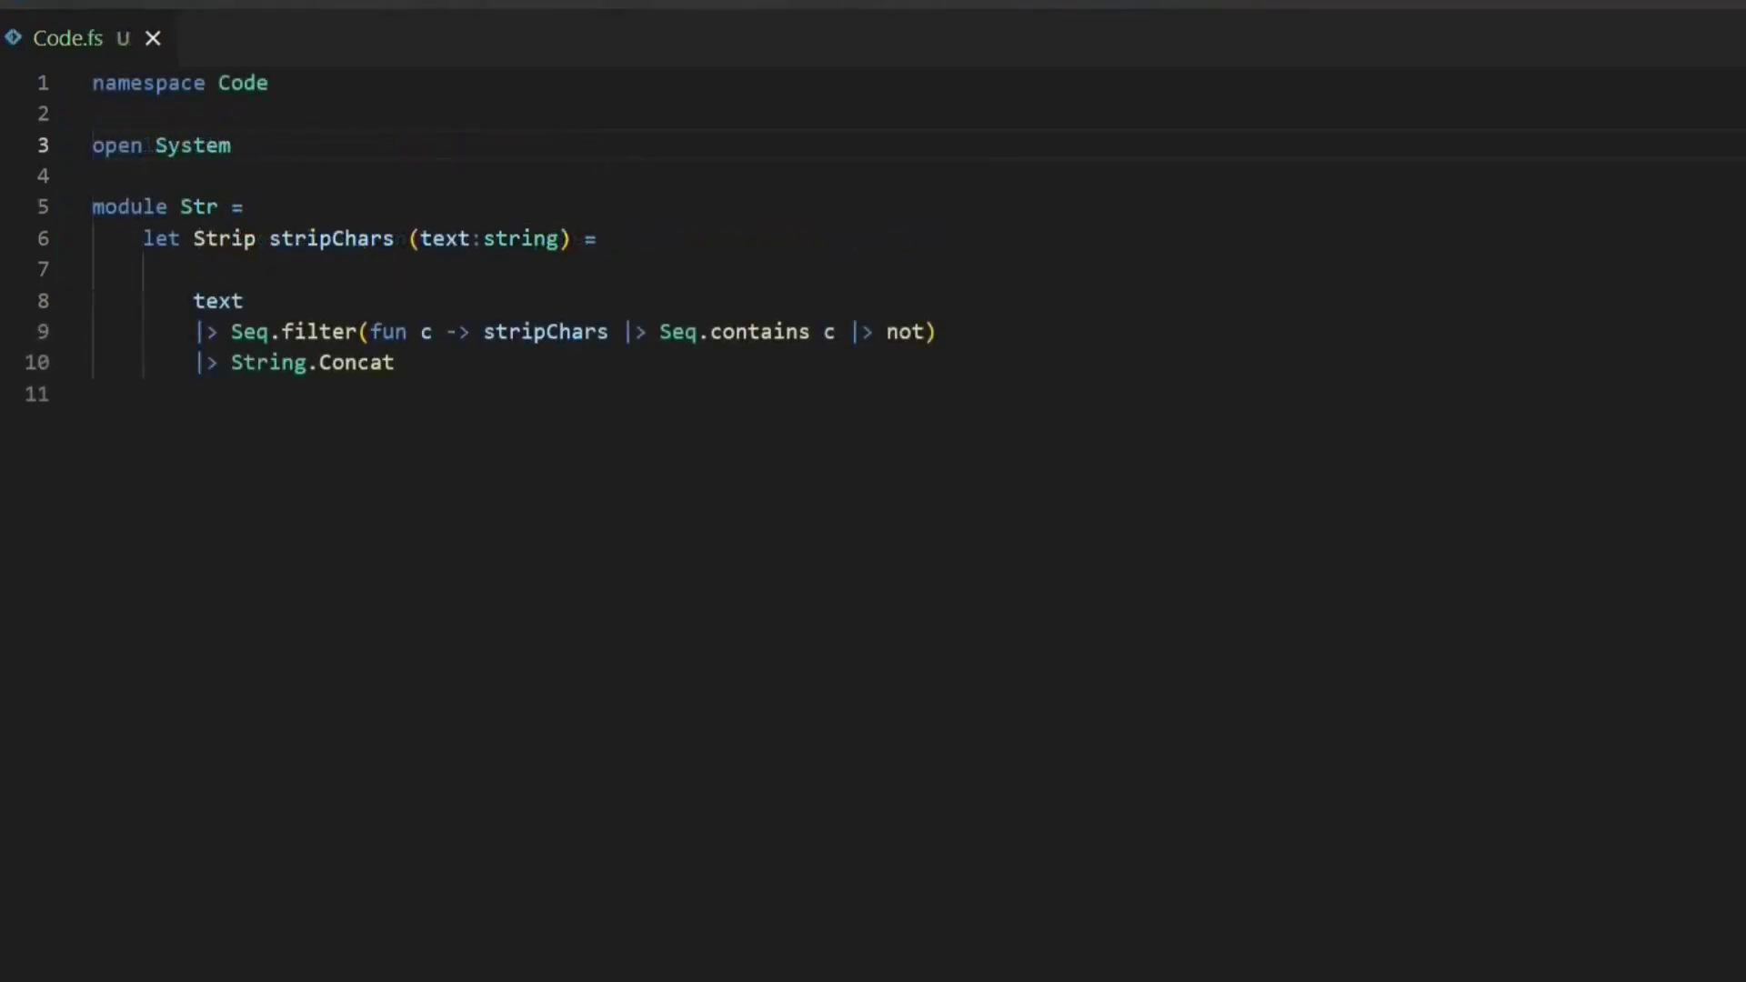